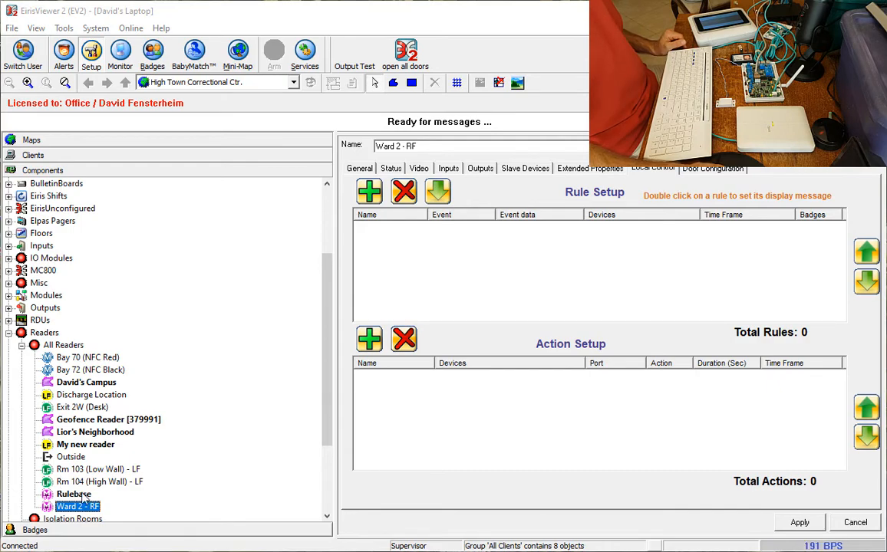
Review the general settings of the Ward 2 - RF reader and make the Rm 104 (High Wall) - LF reader beep
{"action": "left_click", "coordinate": [361, 168]}
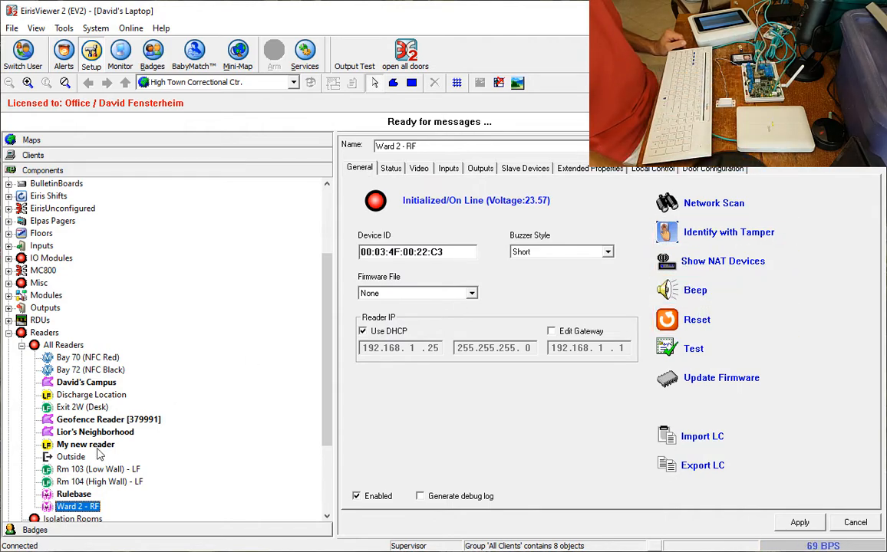
{"action": "left_click", "coordinate": [63, 481]}
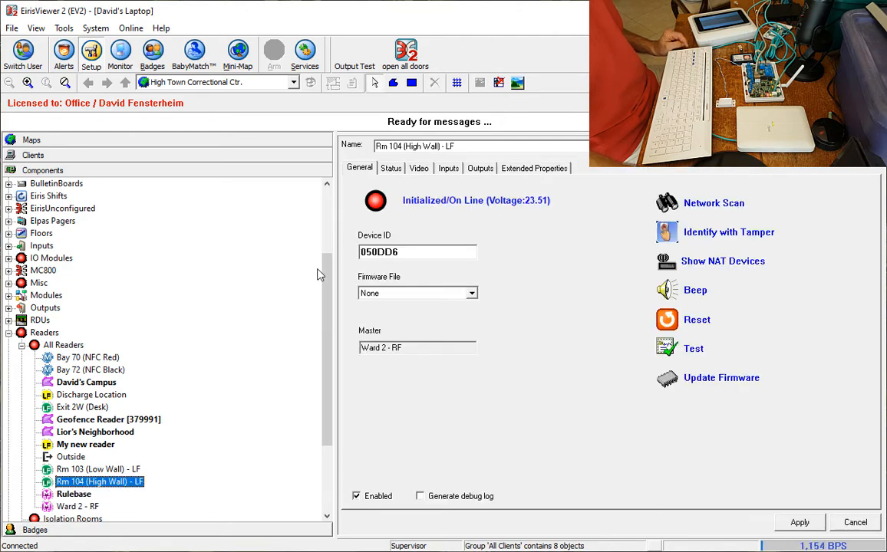
{"action": "left_click", "coordinate": [723, 292]}
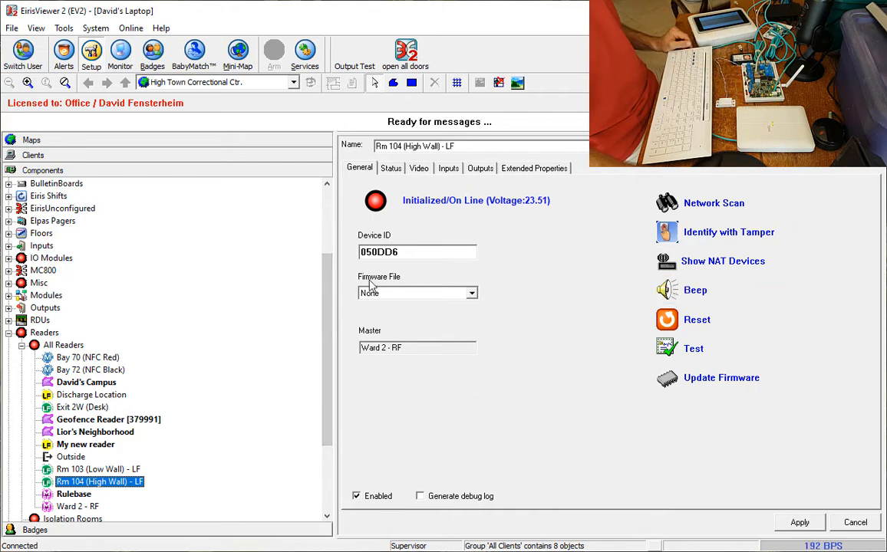
Rename the Ward 2 - RF reader as ELC and apply the change
{"action": "left_click", "coordinate": [92, 507]}
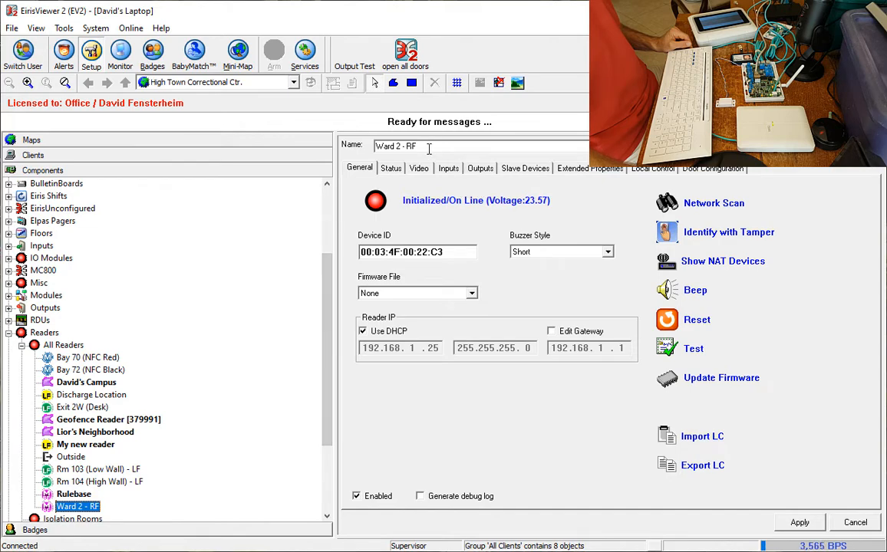
{"action": "type", "text": "EC"}
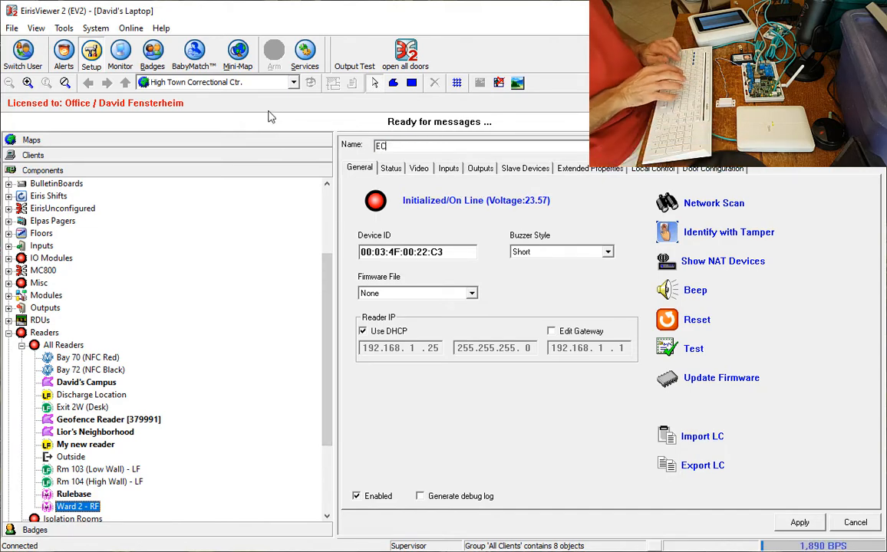
{"action": "key", "text": "BackSpace"}
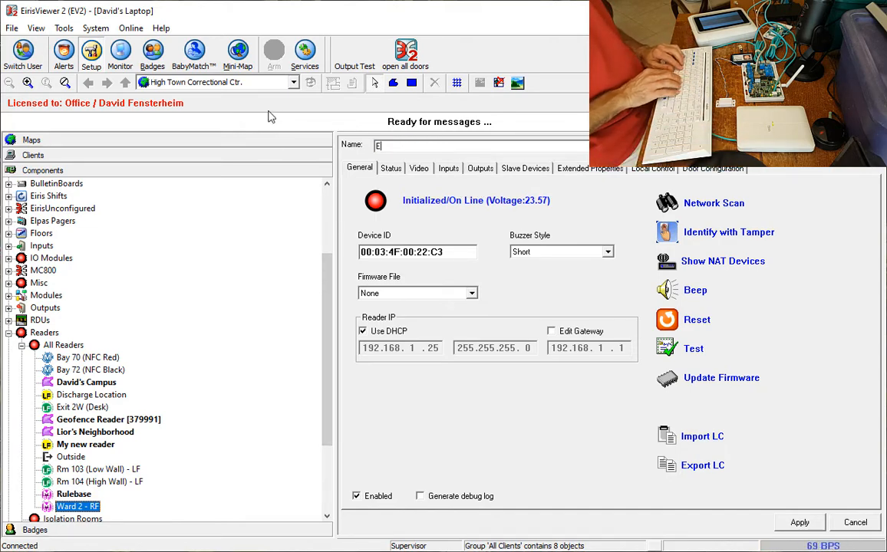
{"action": "type", "text": "LC"}
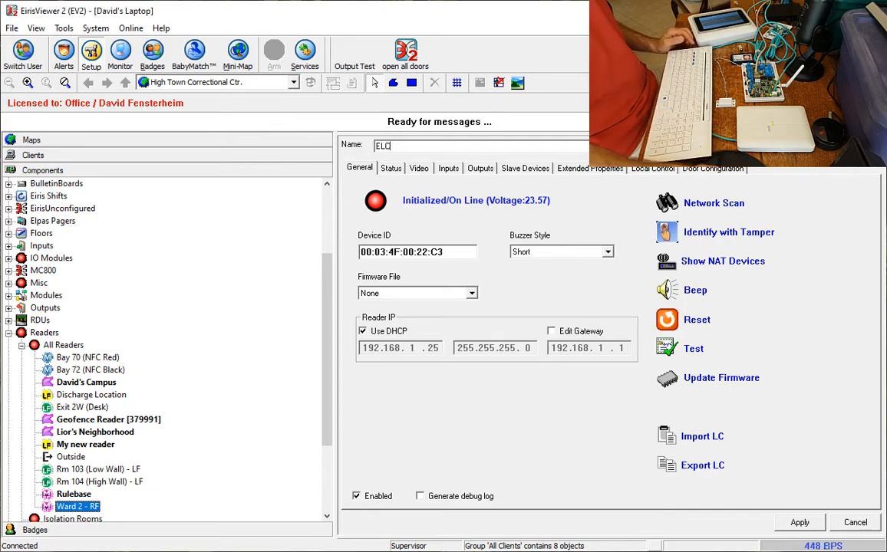
{"action": "left_click", "coordinate": [799, 522]}
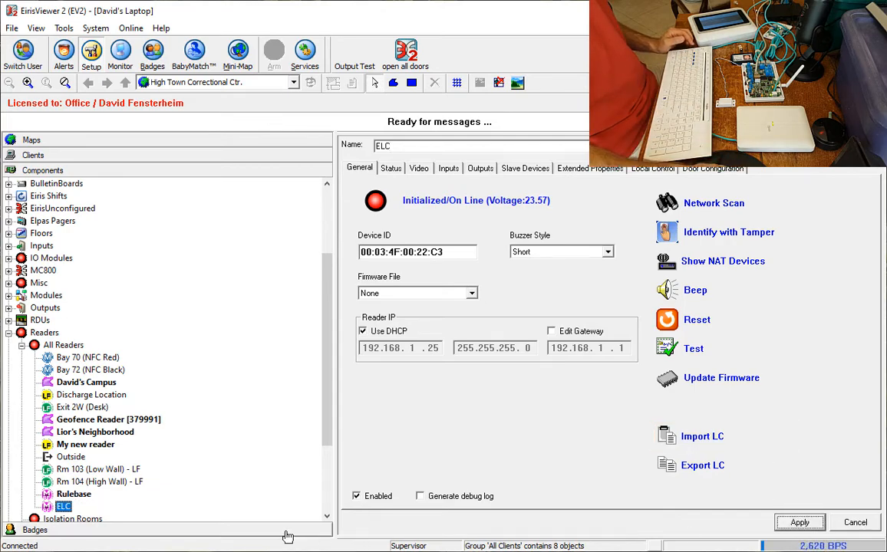
Rename the Rm 104 (High Wall) - LF reader as LF Exciter and apply the change
{"action": "left_click", "coordinate": [119, 481]}
{"action": "left_click_drag", "start_coordinate": [479, 145], "coordinate": [204, 151]}
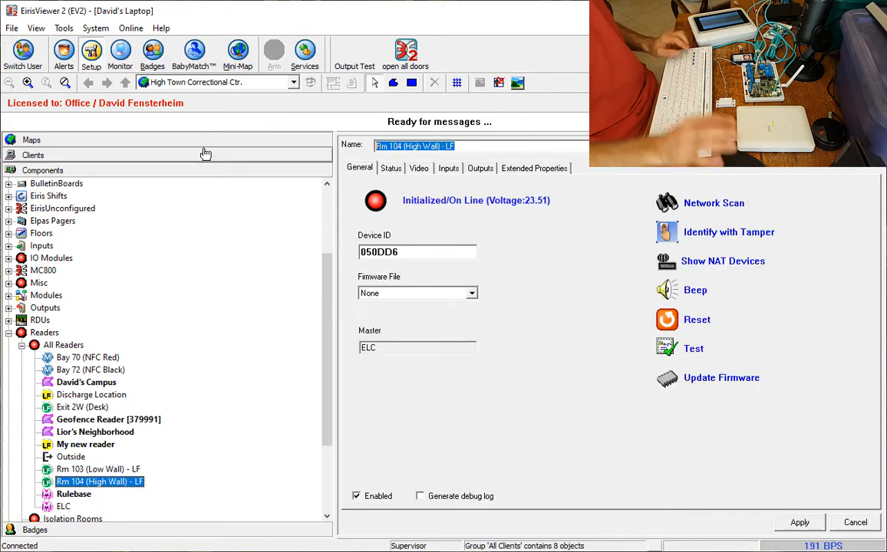
{"action": "type", "text": "LF Exciter"}
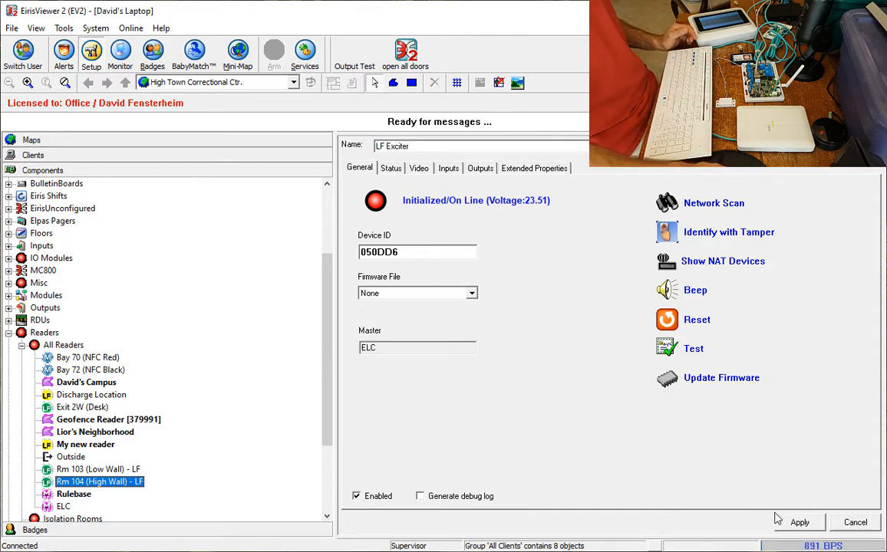
{"action": "left_click", "coordinate": [798, 523]}
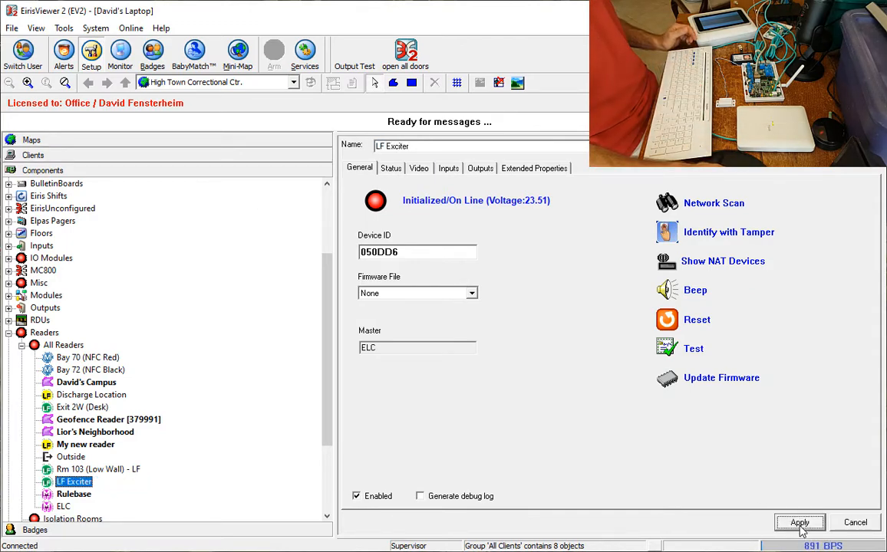
Add a local control rule to the ELC reader and name it Button 1
{"action": "left_click", "coordinate": [62, 507]}
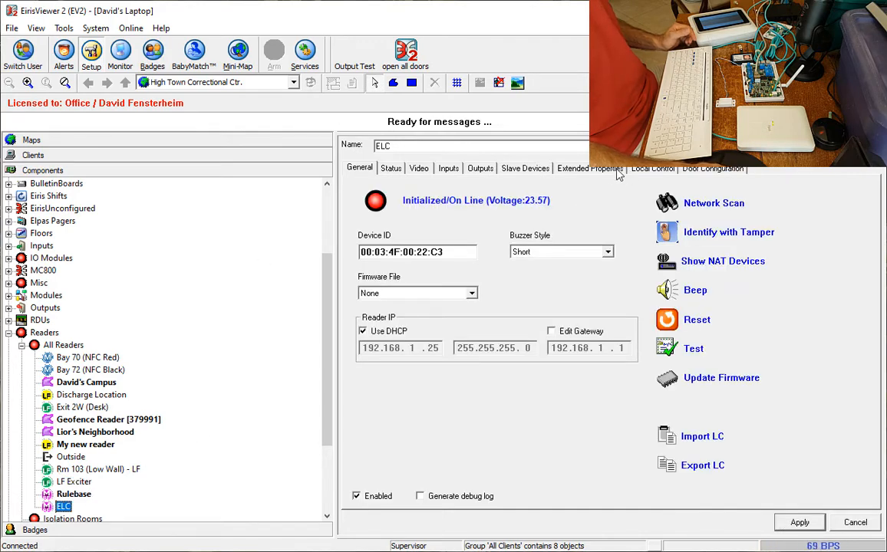
{"action": "left_click", "coordinate": [653, 169]}
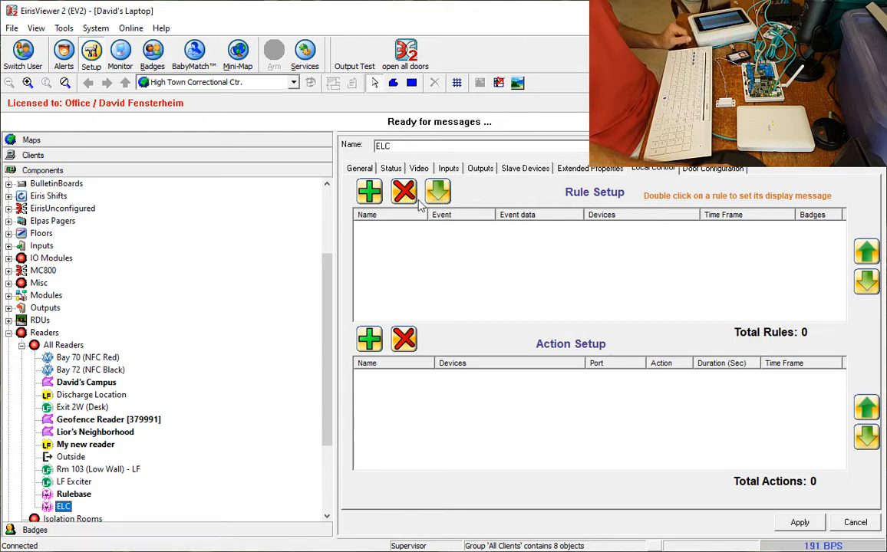
{"action": "left_click", "coordinate": [369, 191]}
{"action": "left_click", "coordinate": [422, 231]}
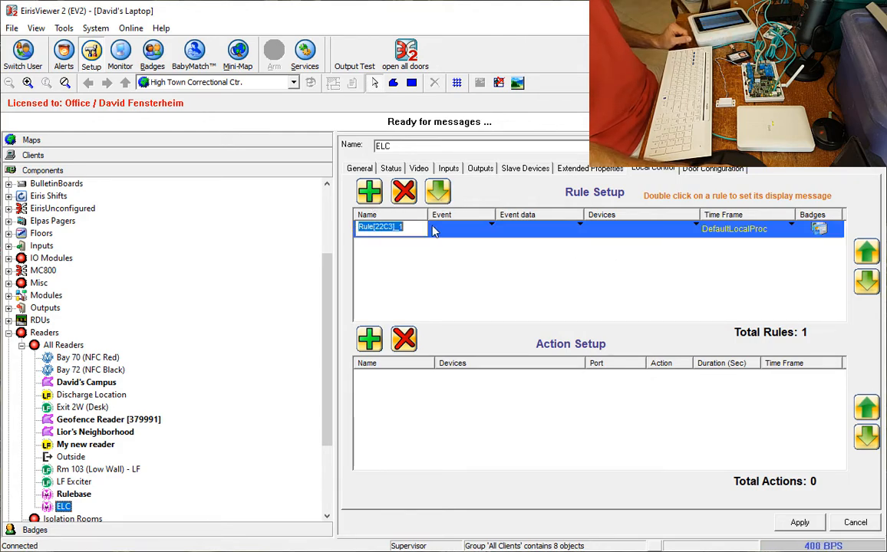
{"action": "type", "text": "Button 1"}
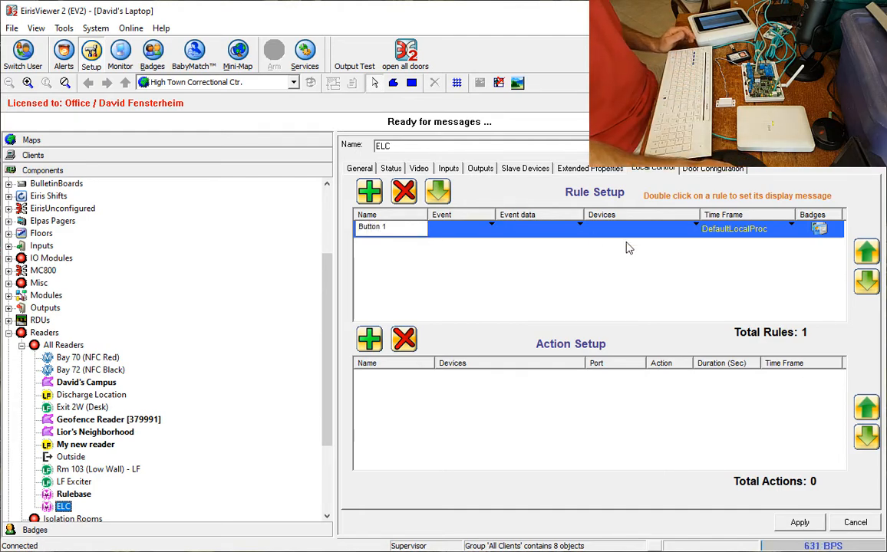
Set the Button 1 rule's event to Button1 with event data Button Down, using ELC as its device
{"action": "left_click", "coordinate": [492, 228]}
{"action": "left_click", "coordinate": [481, 237]}
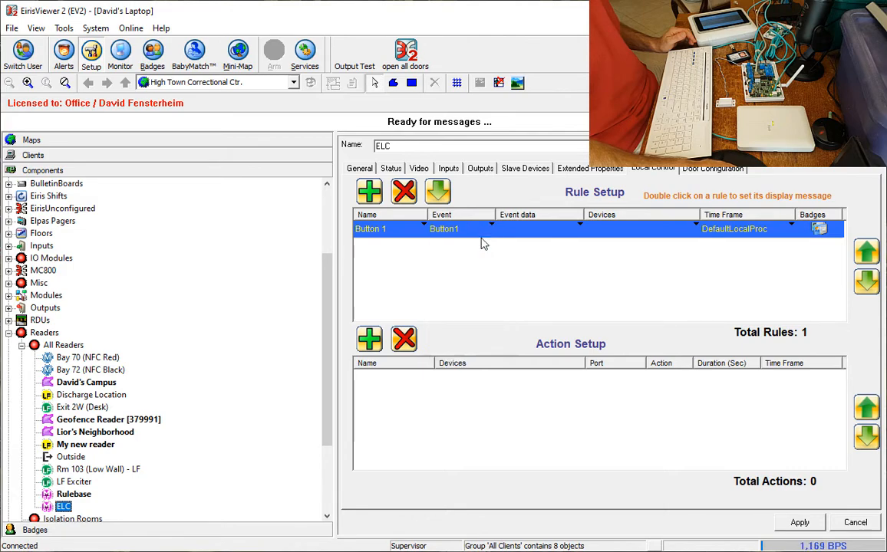
{"action": "left_click", "coordinate": [581, 228]}
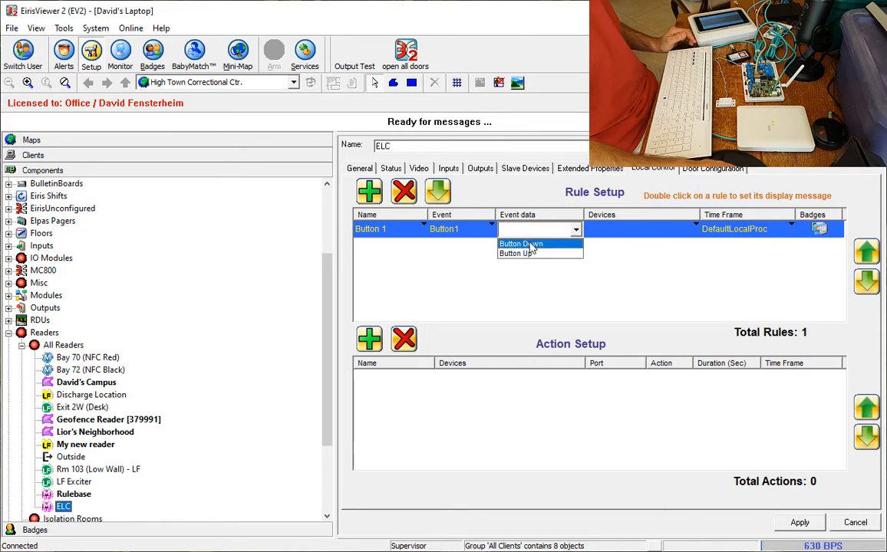
{"action": "left_click", "coordinate": [556, 239]}
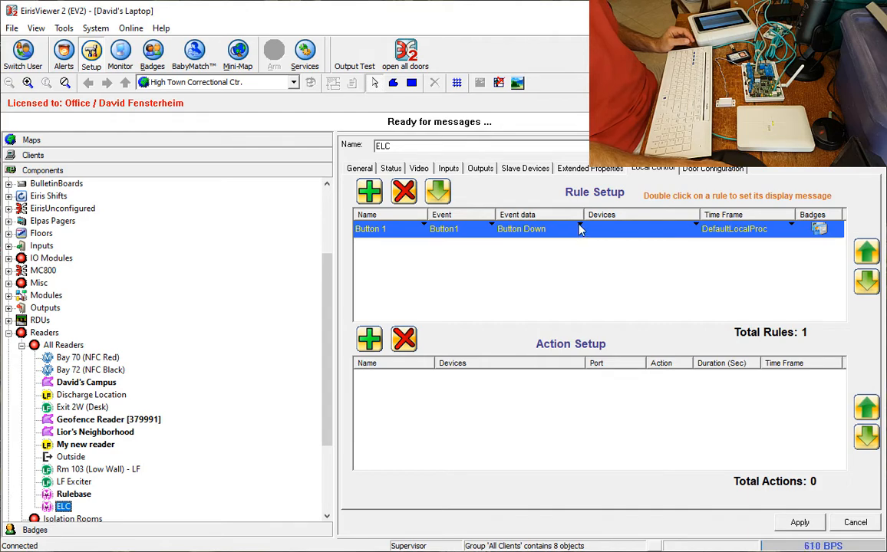
{"action": "left_click", "coordinate": [695, 228]}
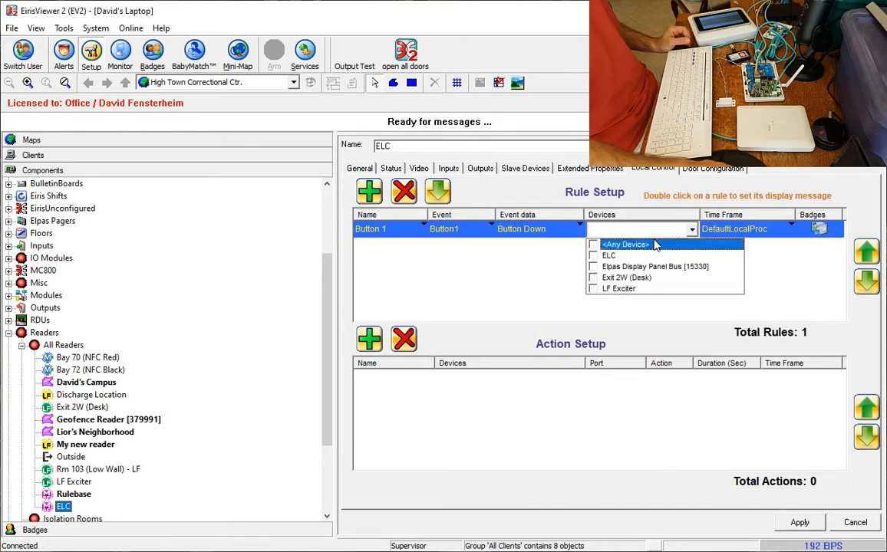
{"action": "left_click", "coordinate": [610, 255]}
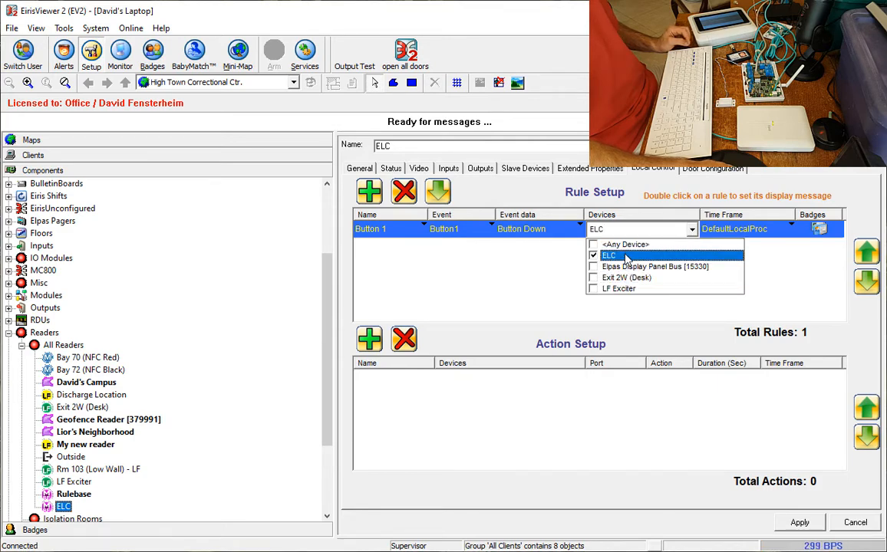
{"action": "left_click", "coordinate": [778, 276]}
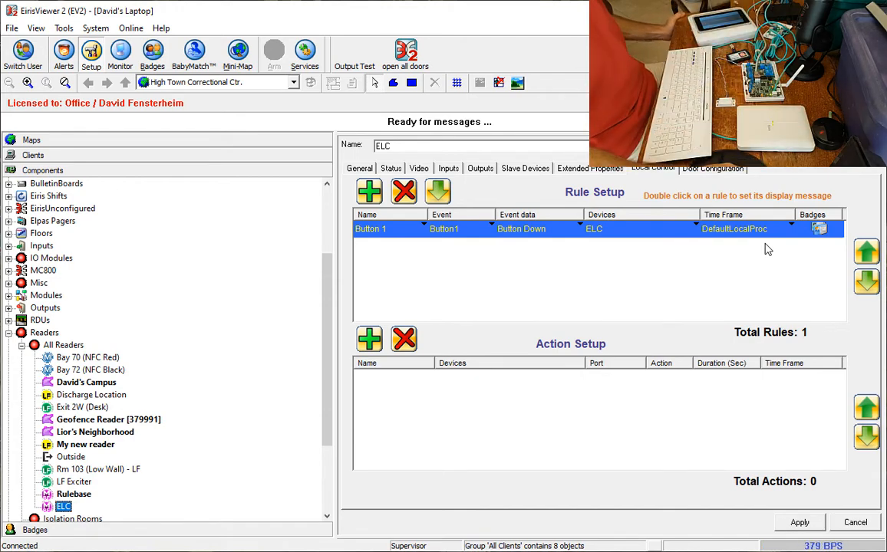
Restrict the Button 1 rule to the software licensee's own badge, with all other badges deselected
{"action": "left_click", "coordinate": [818, 230]}
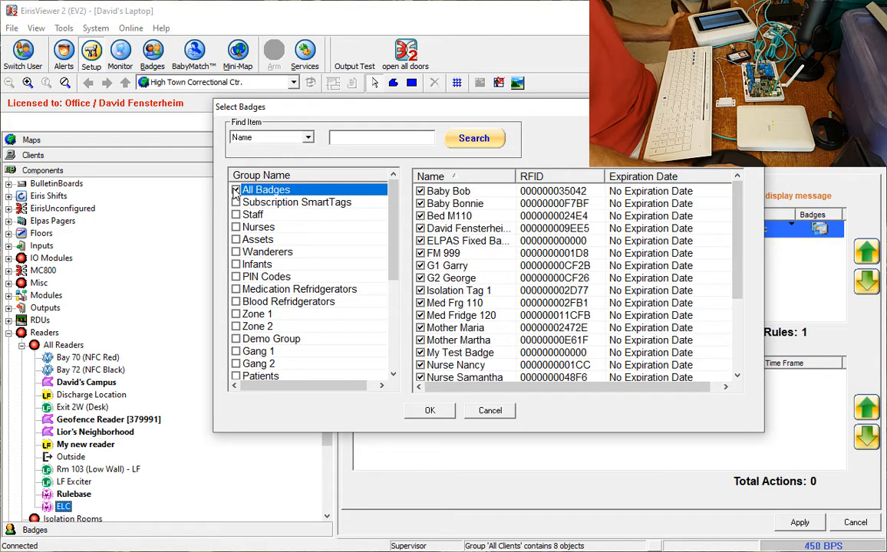
{"action": "left_click", "coordinate": [421, 228]}
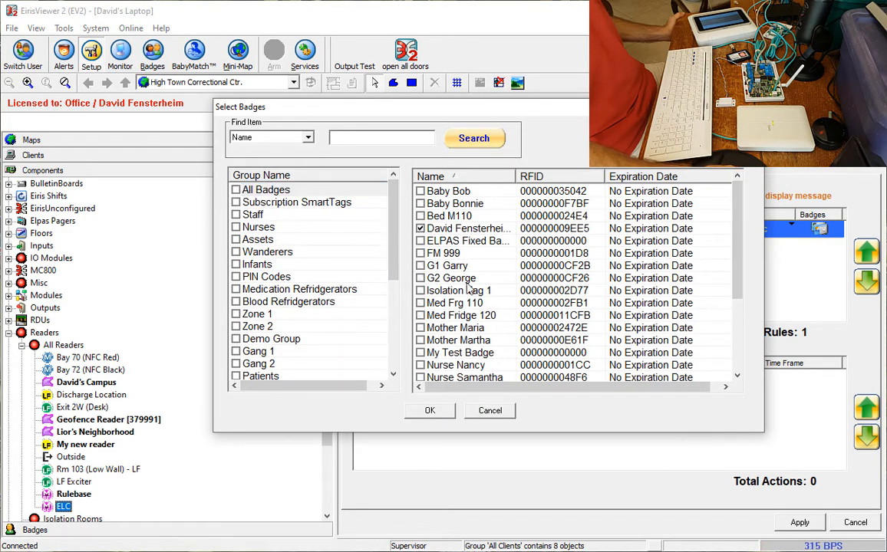
{"action": "left_click", "coordinate": [431, 411]}
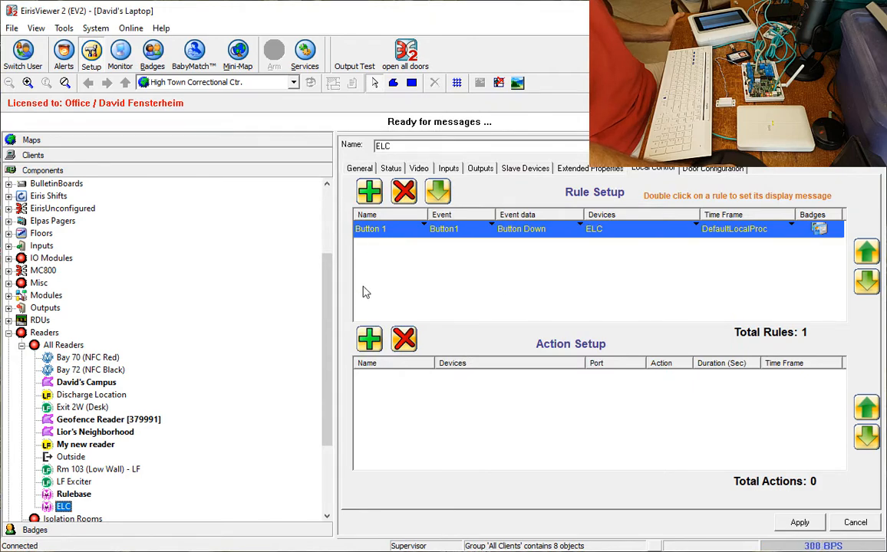
Add an action named Buzzer 1s and enable it for the Button 1 rule
{"action": "left_click", "coordinate": [369, 339]}
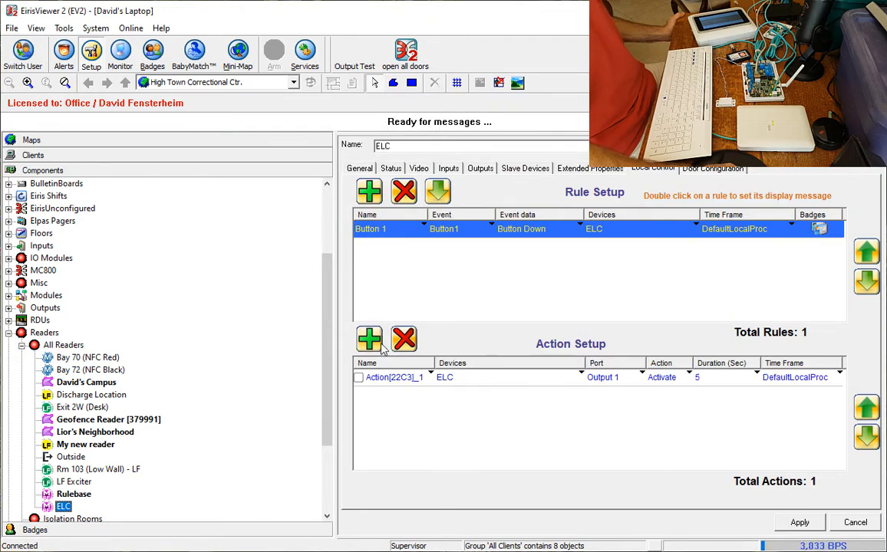
{"action": "double_click", "coordinate": [432, 377]}
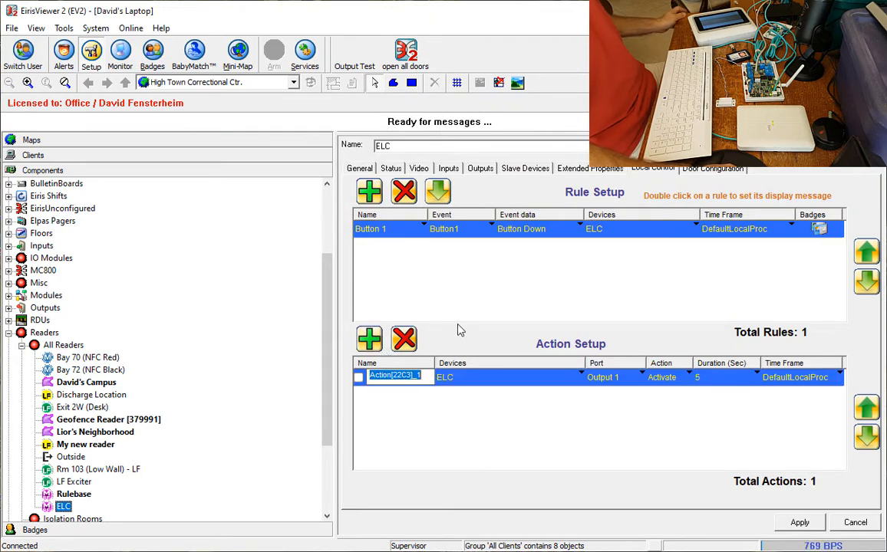
{"action": "type", "text": "Buz"}
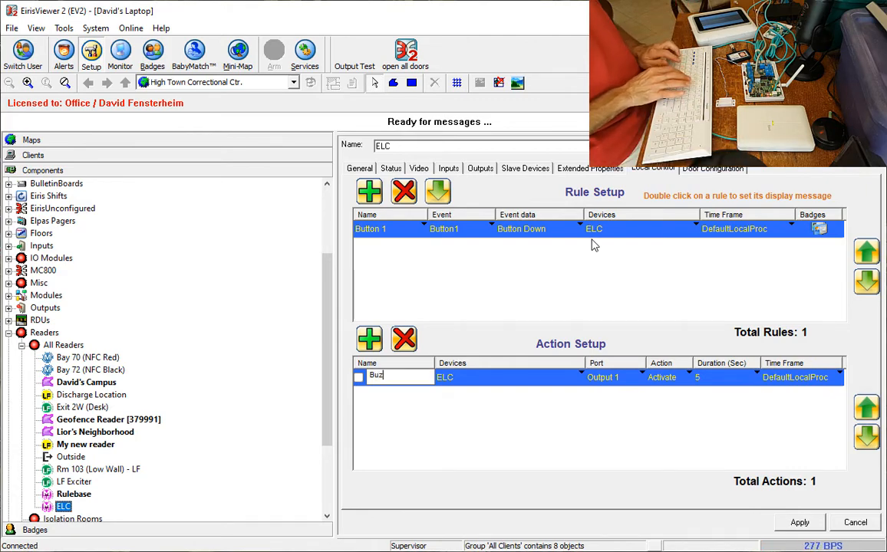
{"action": "type", "text": "zer 1s"}
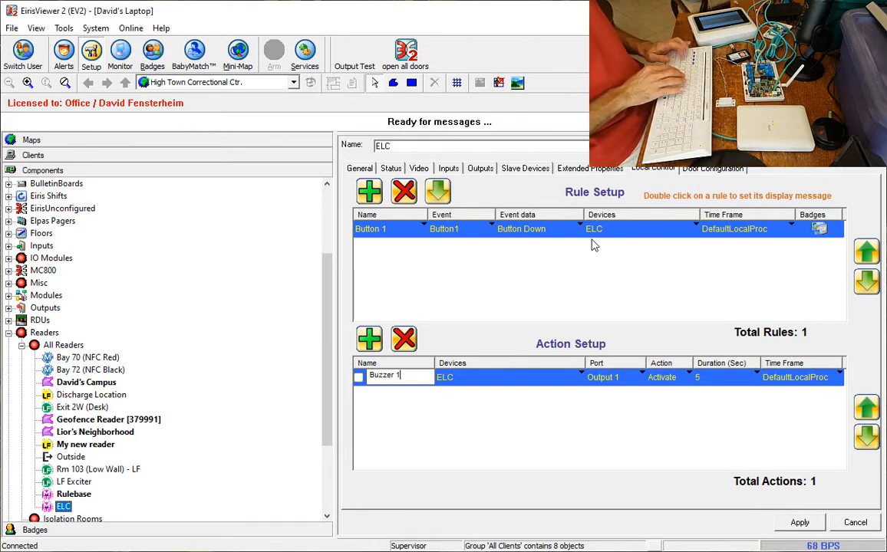
{"action": "left_click", "coordinate": [359, 377]}
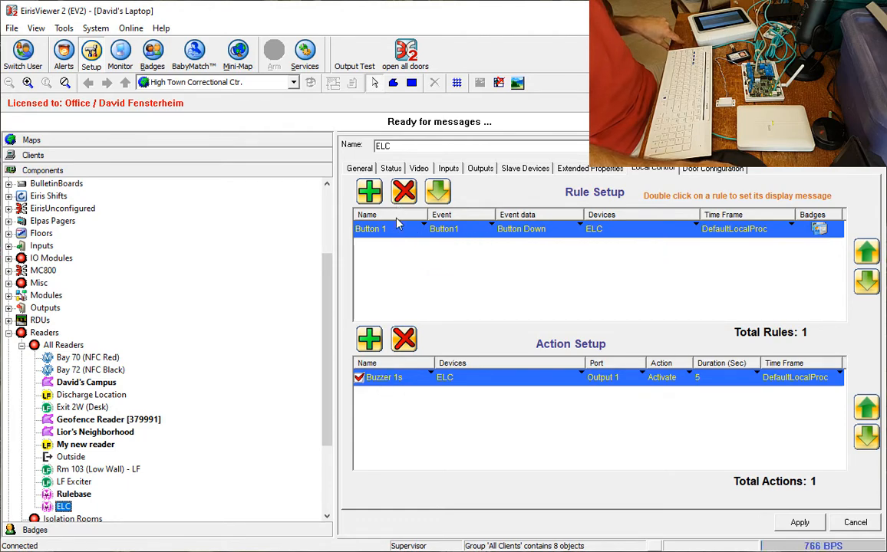
Set the Buzzer 1s action to the Buzzer port with a 1-second duration, then apply and download the local control setup to the reader
{"action": "left_click", "coordinate": [635, 378]}
{"action": "left_click", "coordinate": [603, 440]}
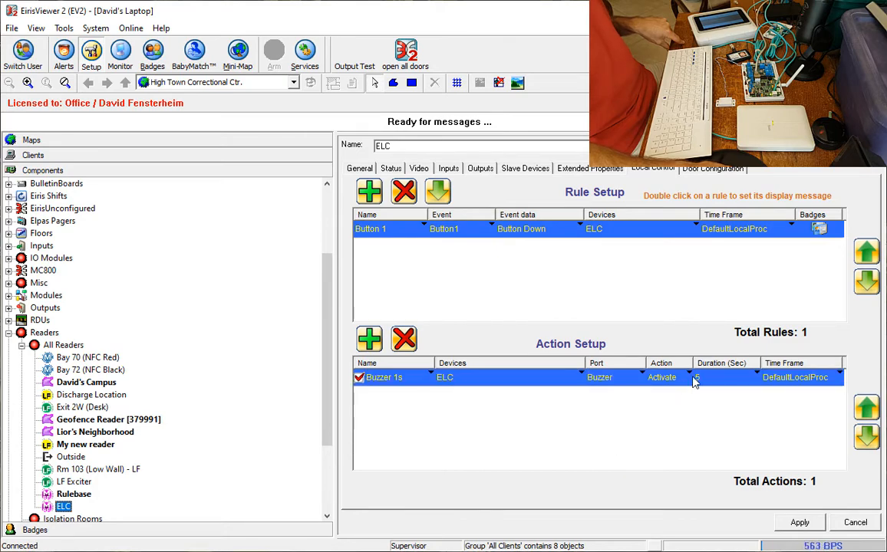
{"action": "left_click", "coordinate": [756, 377]}
{"action": "type", "text": "1"}
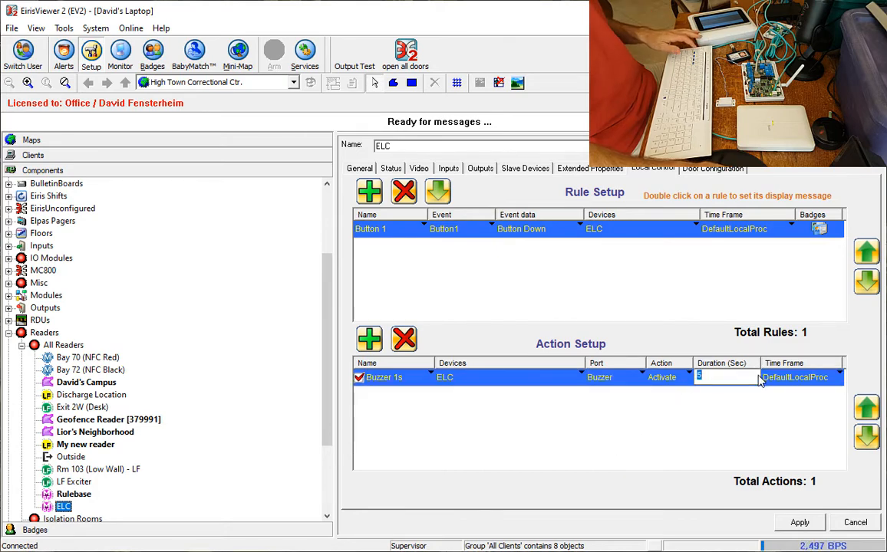
{"action": "left_click", "coordinate": [805, 524]}
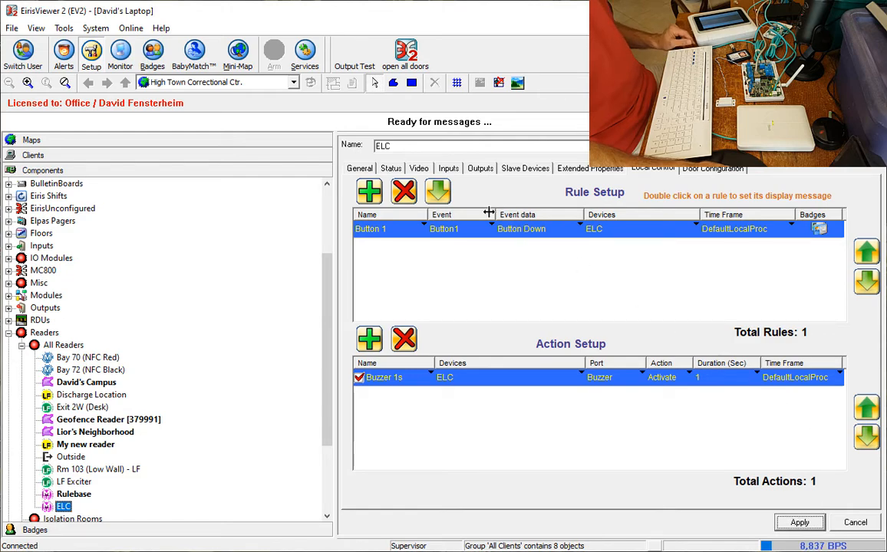
{"action": "left_click", "coordinate": [440, 196]}
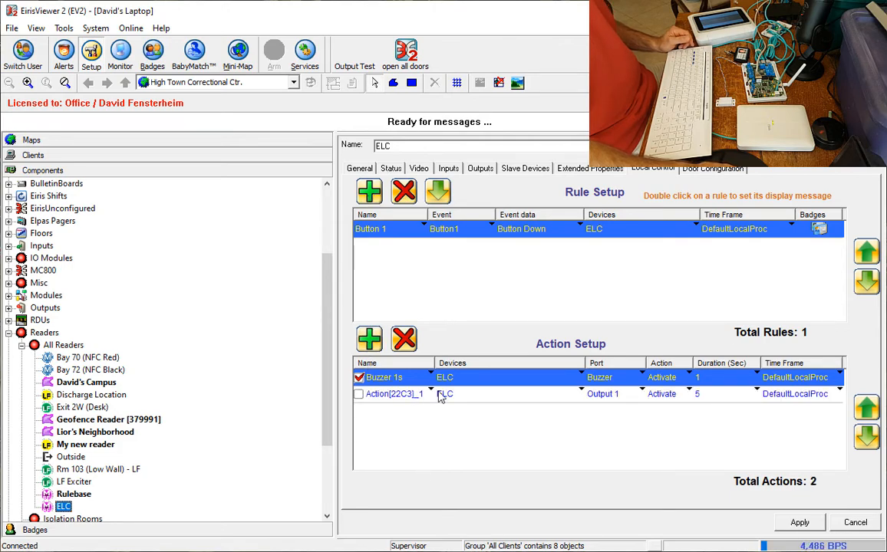
Enable the second action for the Button 1 rule and rename it Display
{"action": "left_click", "coordinate": [359, 394]}
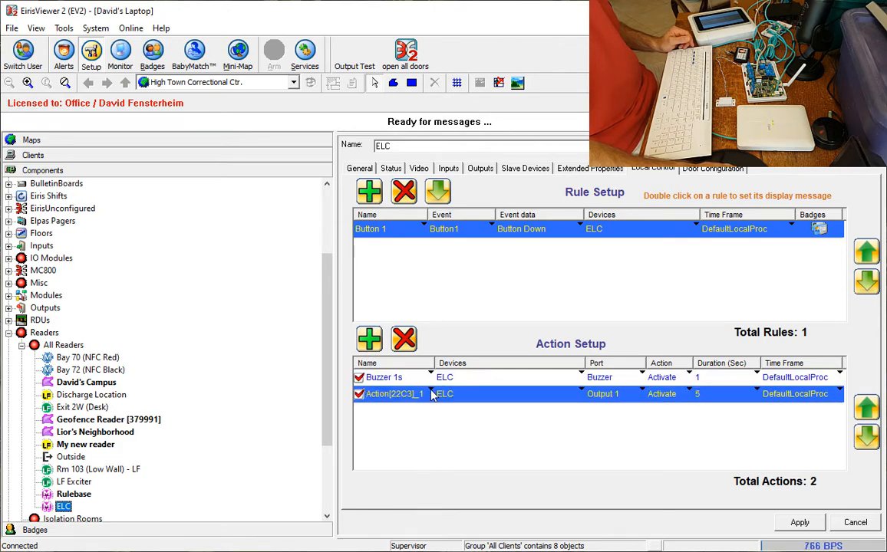
{"action": "left_click", "coordinate": [432, 394]}
{"action": "type", "text": "Disp"}
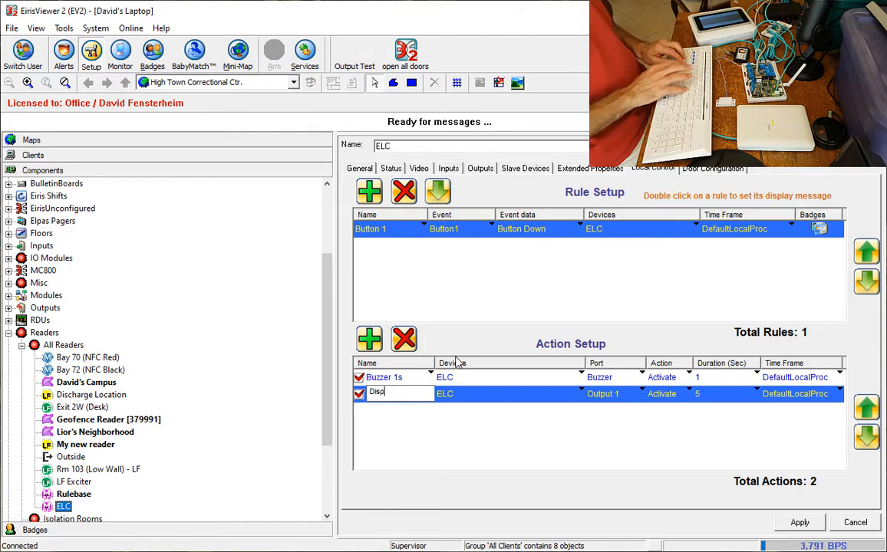
{"action": "type", "text": "lay"}
{"action": "left_click", "coordinate": [553, 411]}
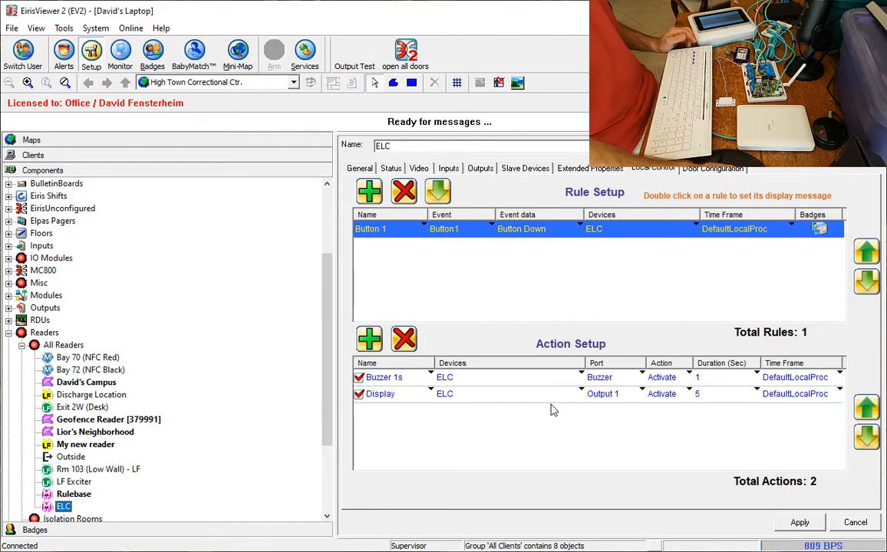
Assign the Display action to the Elpas Display Panel Bus [15330] device with Display as its port
{"action": "left_click", "coordinate": [586, 394]}
{"action": "left_click", "coordinate": [577, 393]}
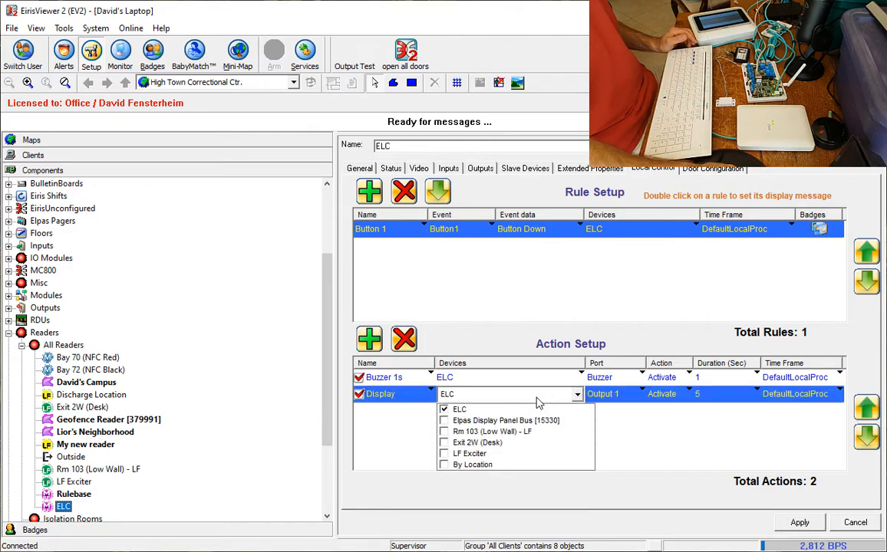
{"action": "left_click", "coordinate": [491, 421]}
{"action": "left_click", "coordinate": [656, 410]}
{"action": "left_click", "coordinate": [643, 394]}
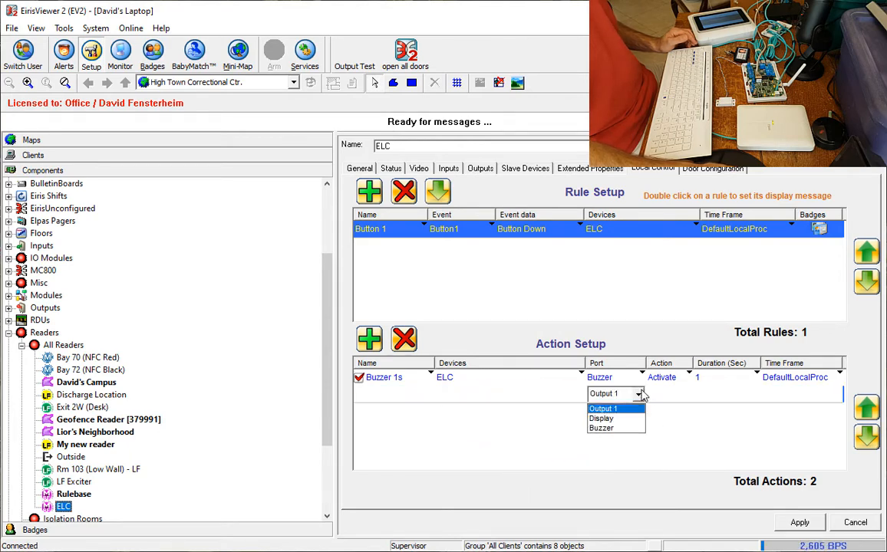
{"action": "left_click", "coordinate": [622, 419]}
{"action": "left_click", "coordinate": [660, 424]}
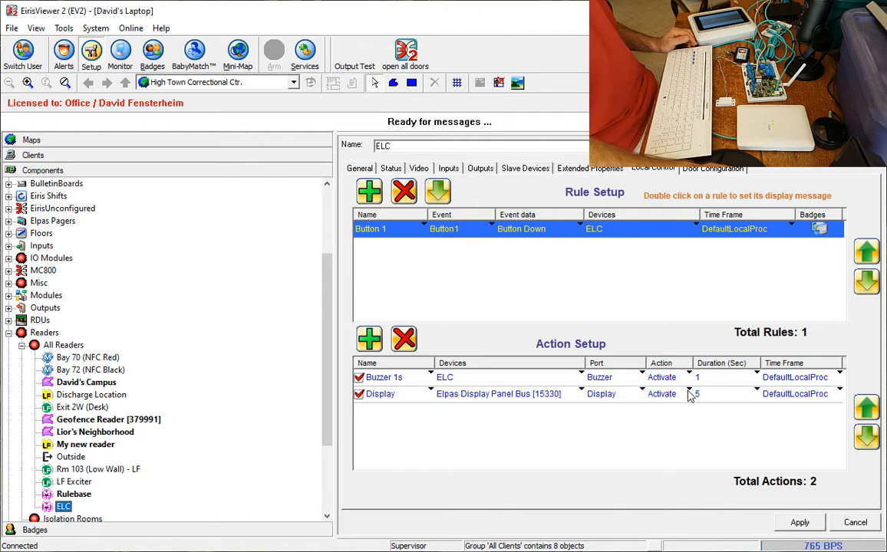
Set the Display action's duration to 10 seconds
{"action": "left_click", "coordinate": [750, 394]}
{"action": "type", "text": "1"}
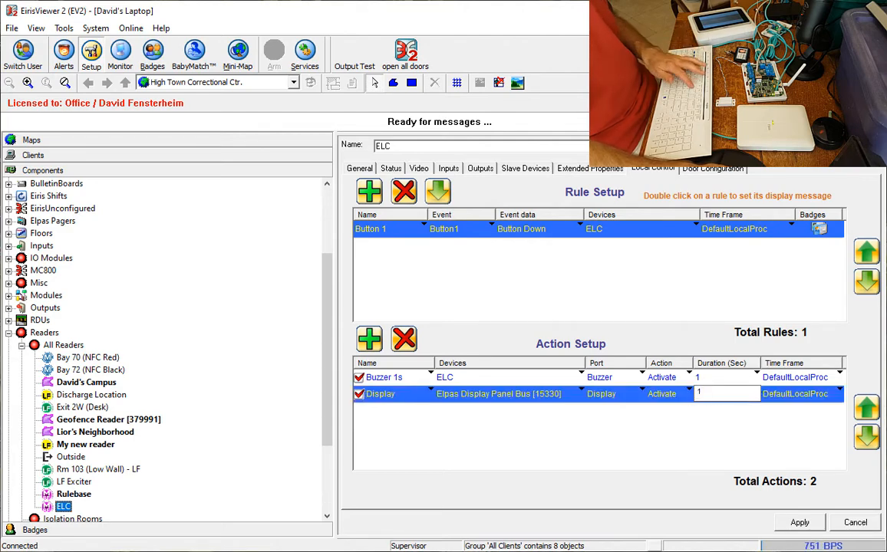
{"action": "type", "text": "0"}
{"action": "left_click", "coordinate": [735, 445]}
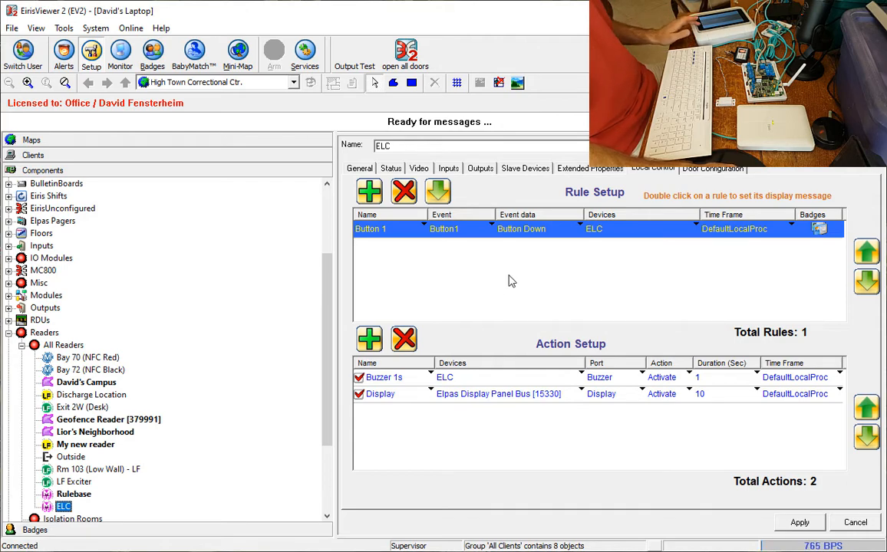
Give the Button 1 rule the display message "Attack Alarm" and download the local control setup to the reader
{"action": "double_click", "coordinate": [376, 230]}
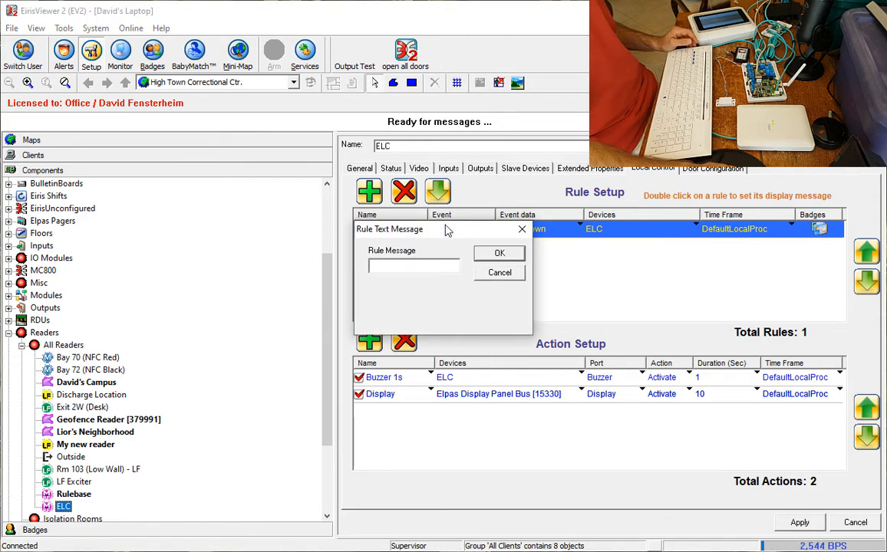
{"action": "left_click_drag", "start_coordinate": [442, 236], "coordinate": [445, 273]}
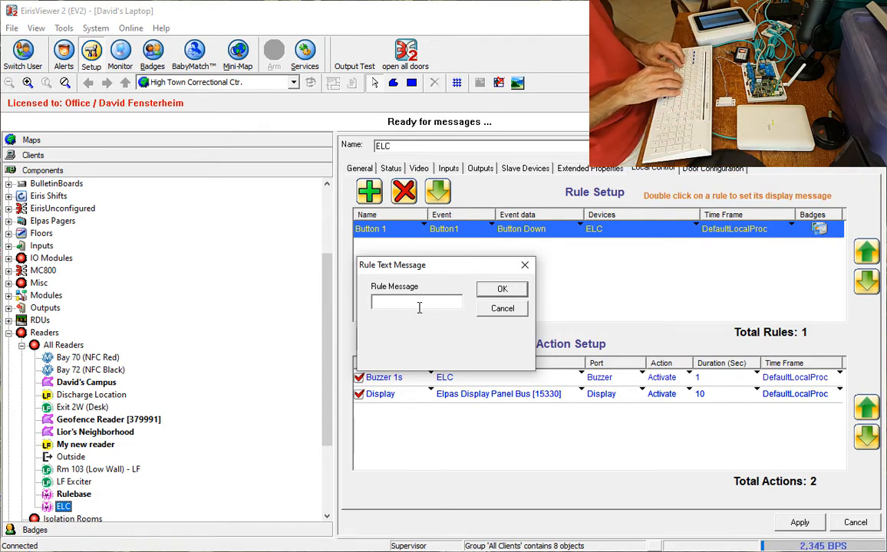
{"action": "type", "text": "Attack"}
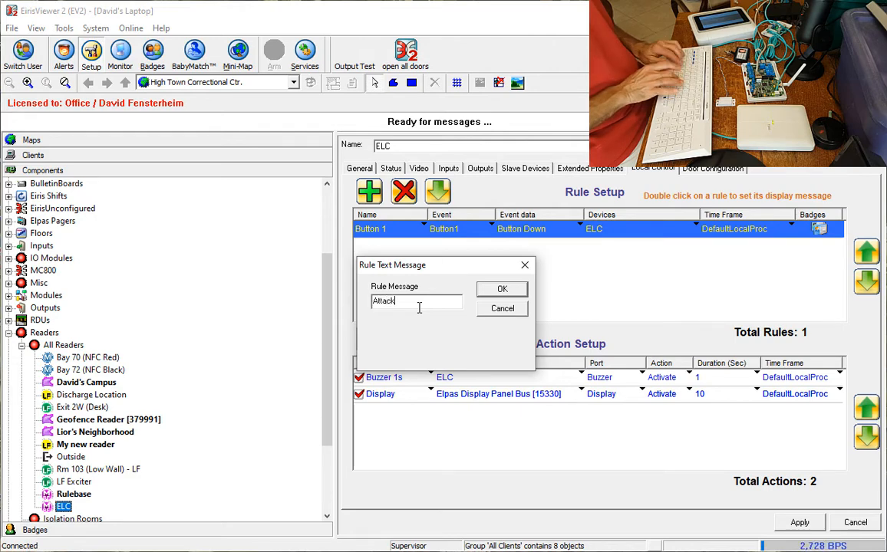
{"action": "type", "text": " Alarm"}
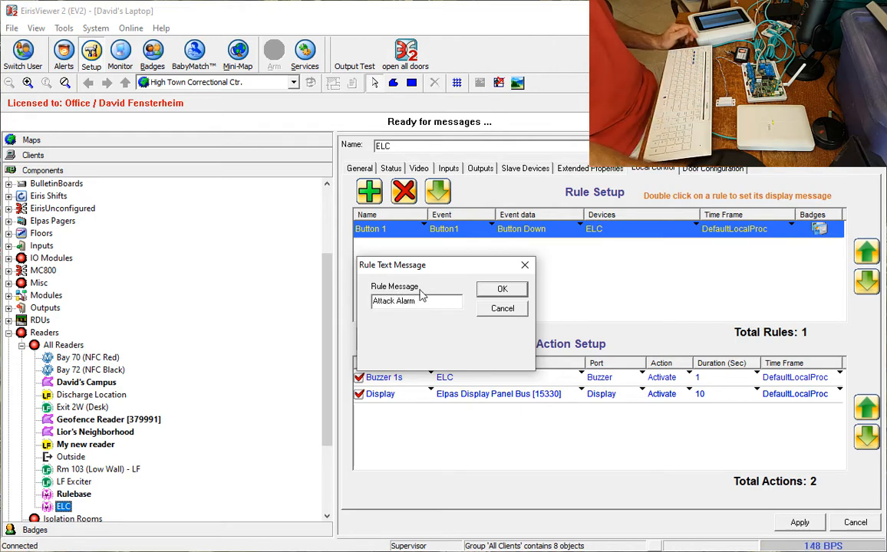
{"action": "left_click", "coordinate": [502, 292]}
{"action": "left_click", "coordinate": [440, 193]}
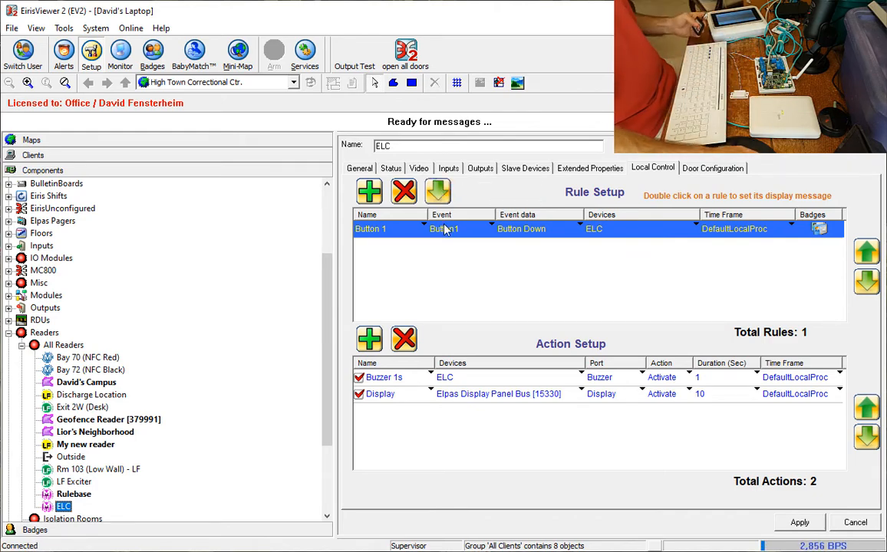
Add a second rule named Near Exit and apply it to the ELC reader's local control setup
{"action": "left_click", "coordinate": [369, 193]}
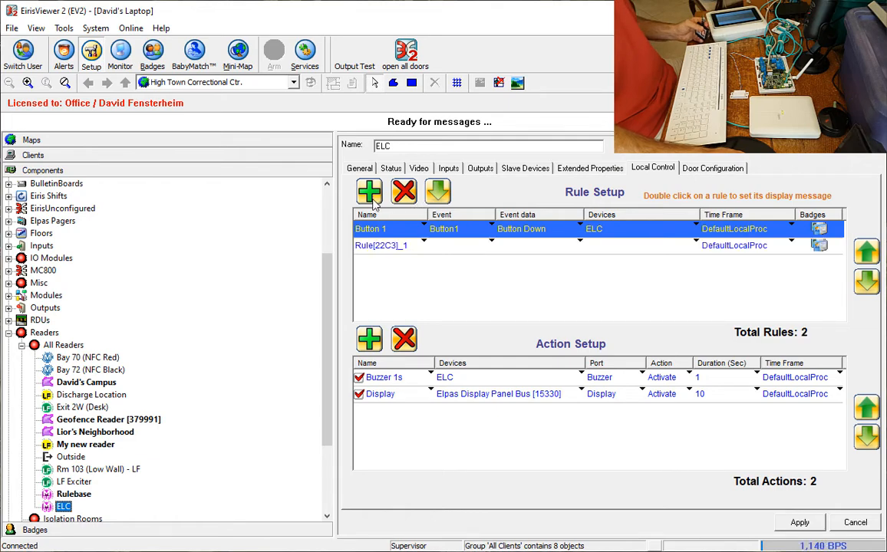
{"action": "left_click", "coordinate": [428, 245]}
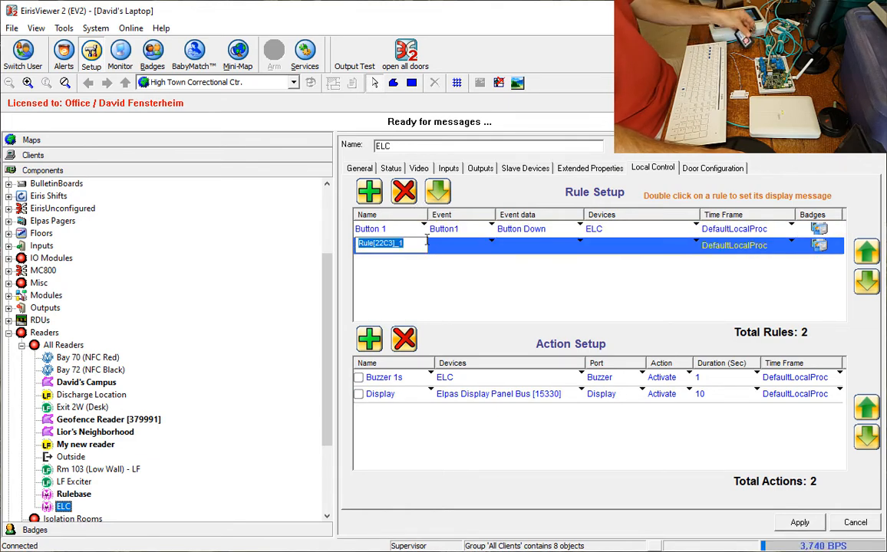
{"action": "type", "text": "Near "}
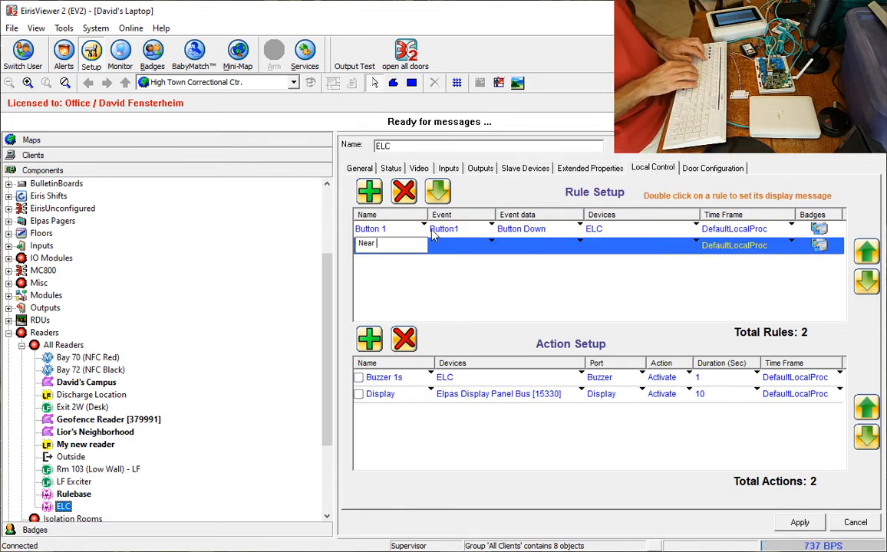
{"action": "type", "text": "Exit"}
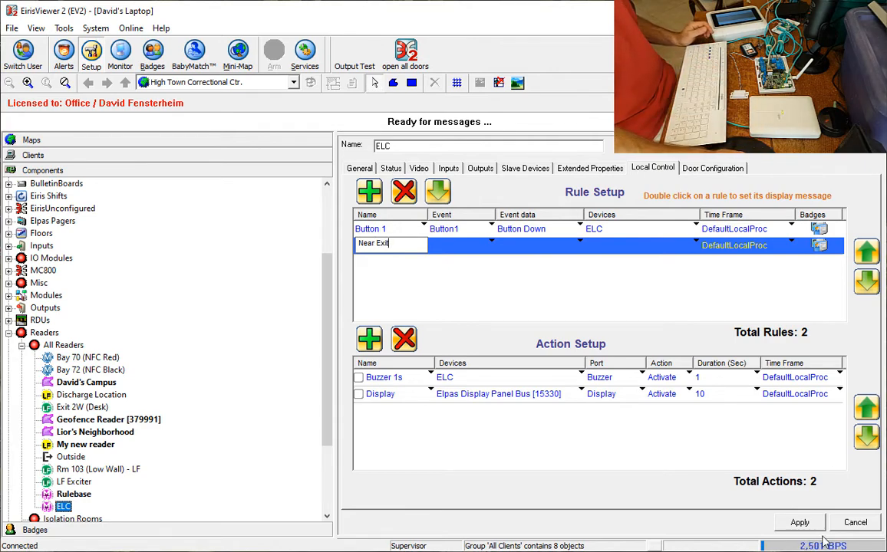
{"action": "left_click", "coordinate": [801, 523]}
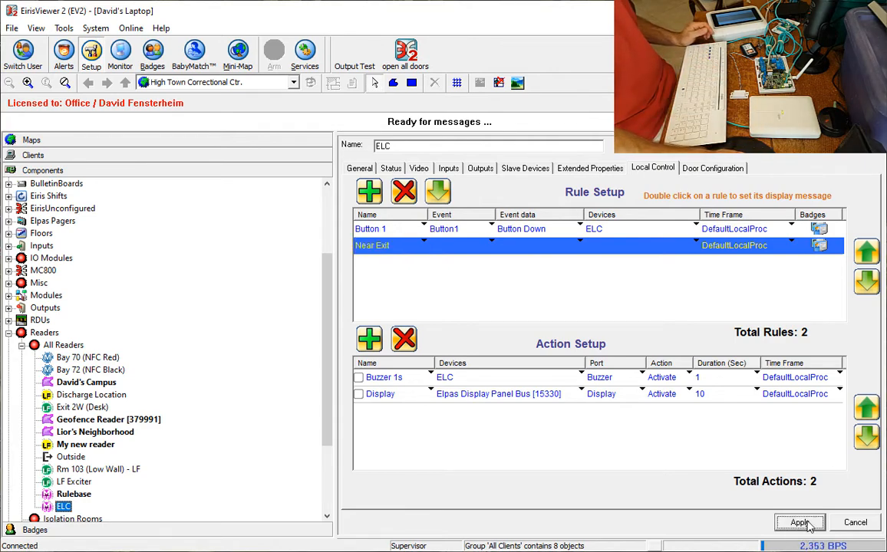
Set the Near Exit rule's event to LF with event data Any Event, using LF Exciter as its device
{"action": "left_click", "coordinate": [492, 245]}
{"action": "left_click", "coordinate": [399, 306]}
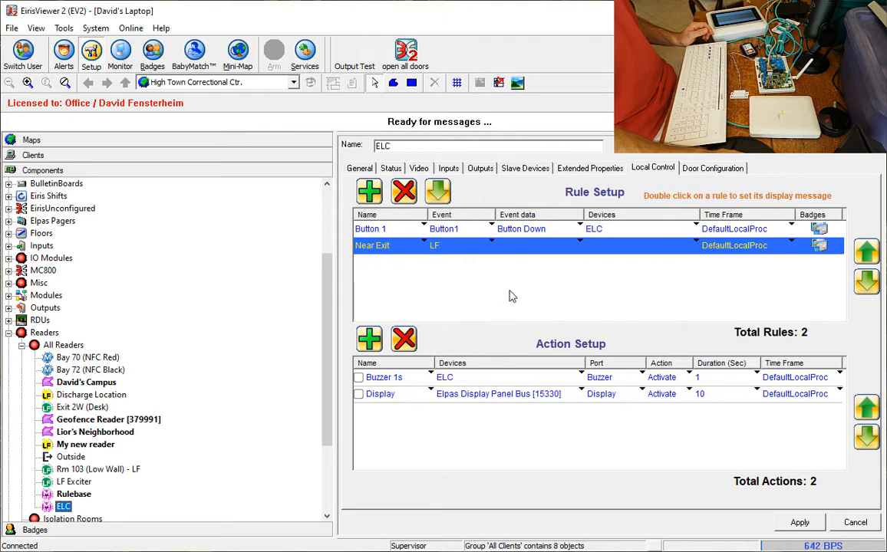
{"action": "left_click", "coordinate": [579, 245]}
{"action": "left_click", "coordinate": [555, 262]}
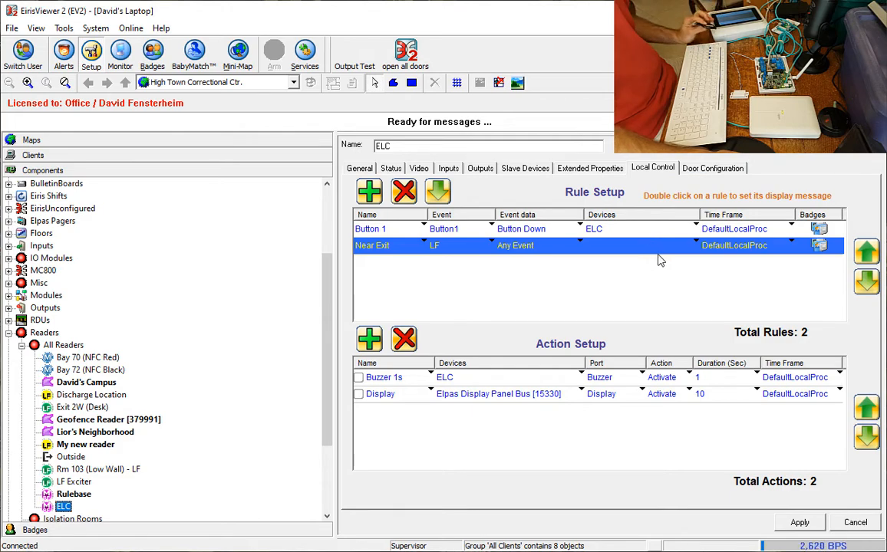
{"action": "left_click", "coordinate": [693, 245]}
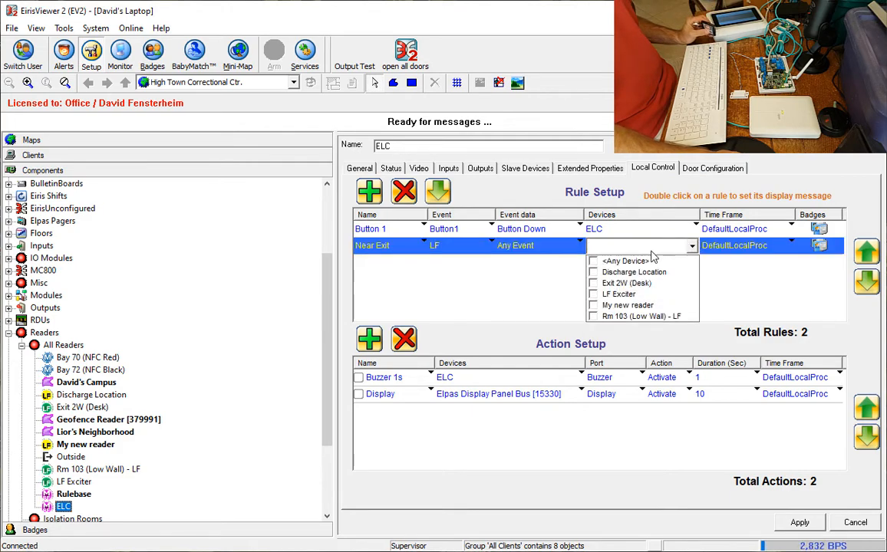
{"action": "left_click", "coordinate": [621, 293]}
{"action": "left_click", "coordinate": [763, 276]}
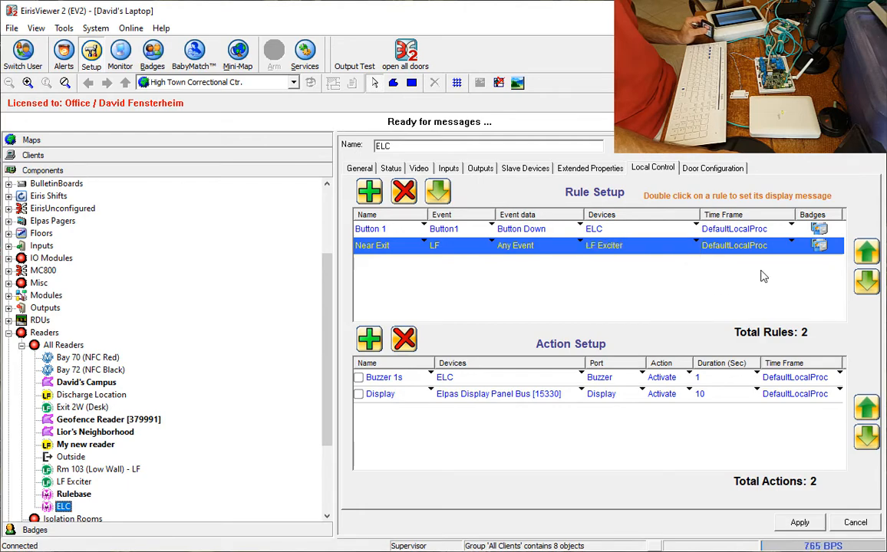
Restrict the Near Exit rule to the software licensee's own badge
{"action": "left_click", "coordinate": [819, 245]}
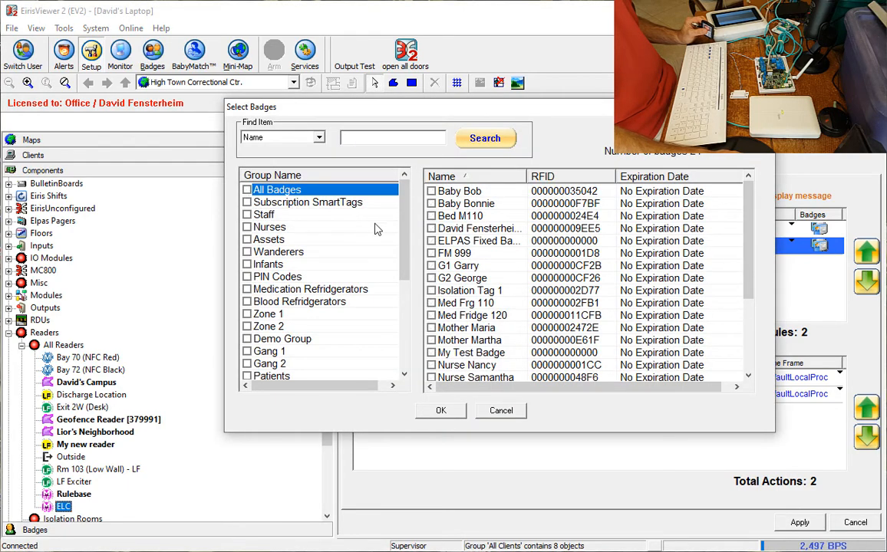
{"action": "left_click", "coordinate": [431, 228]}
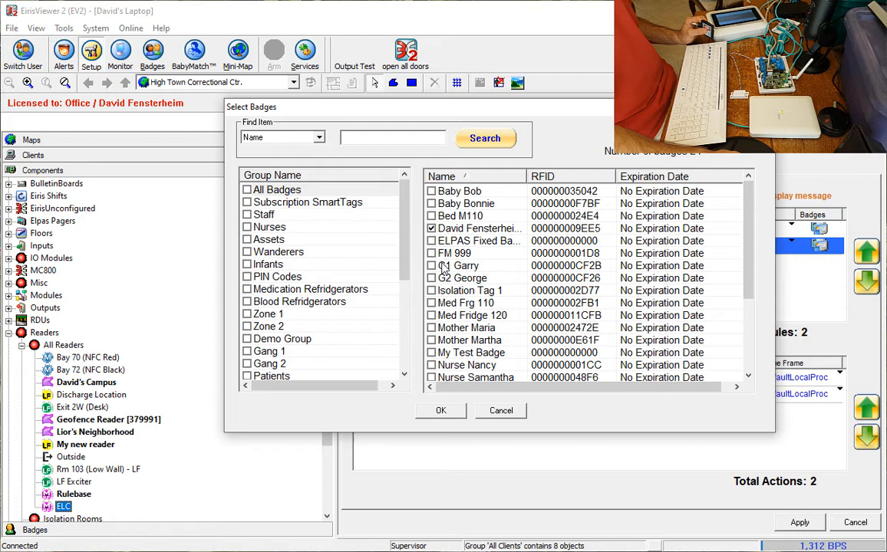
{"action": "left_click", "coordinate": [441, 408]}
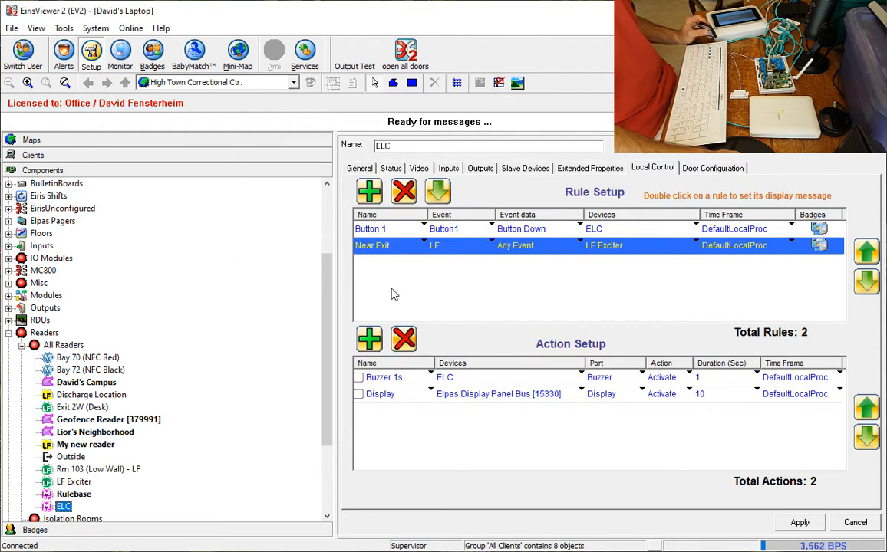
Give the Near Exit rule the display message "Elopement"
{"action": "left_click", "coordinate": [386, 264]}
{"action": "double_click", "coordinate": [378, 247]}
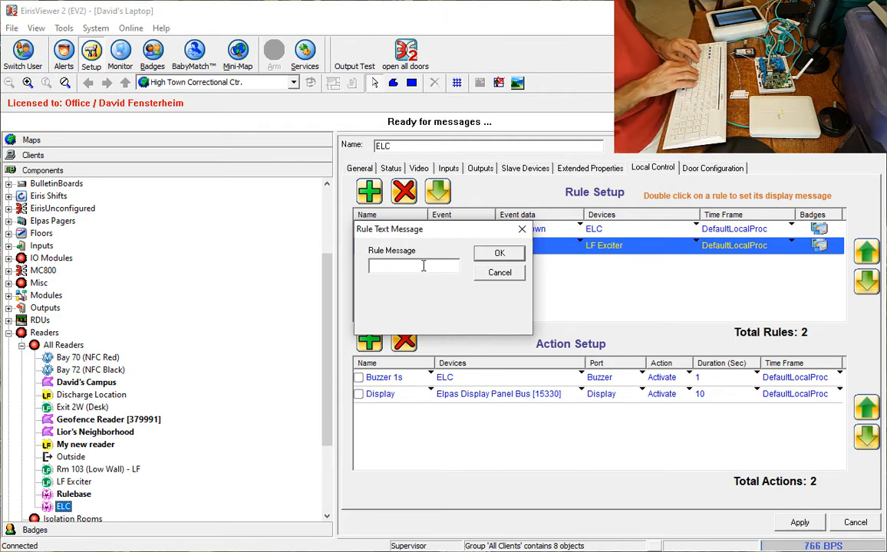
{"action": "type", "text": "Elop"}
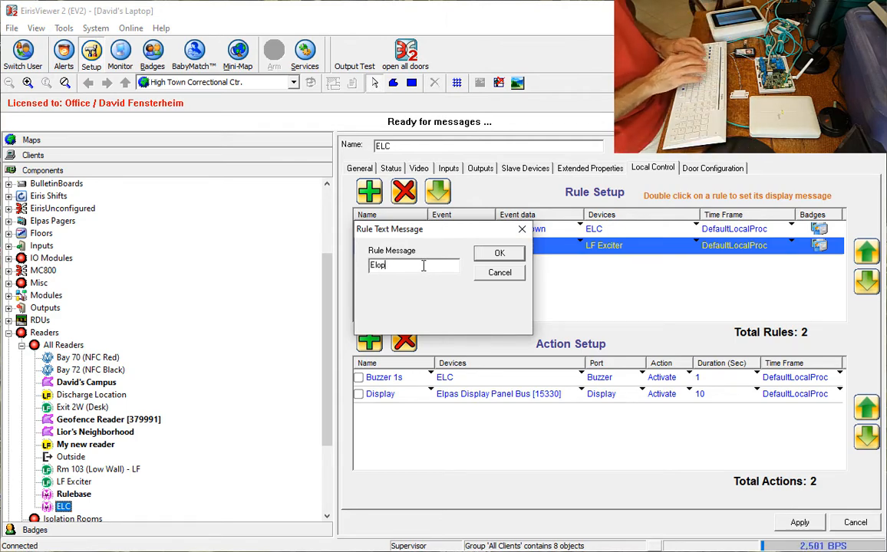
{"action": "type", "text": "ement"}
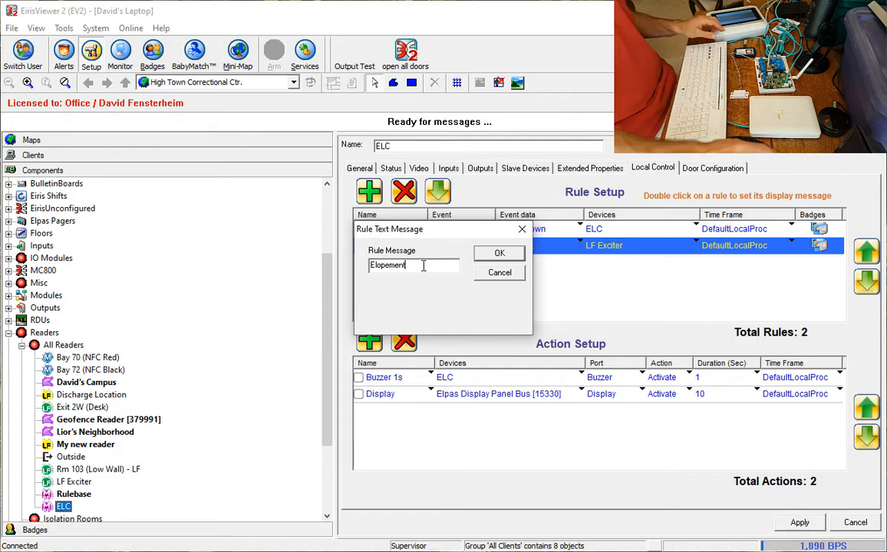
{"action": "left_click", "coordinate": [500, 254]}
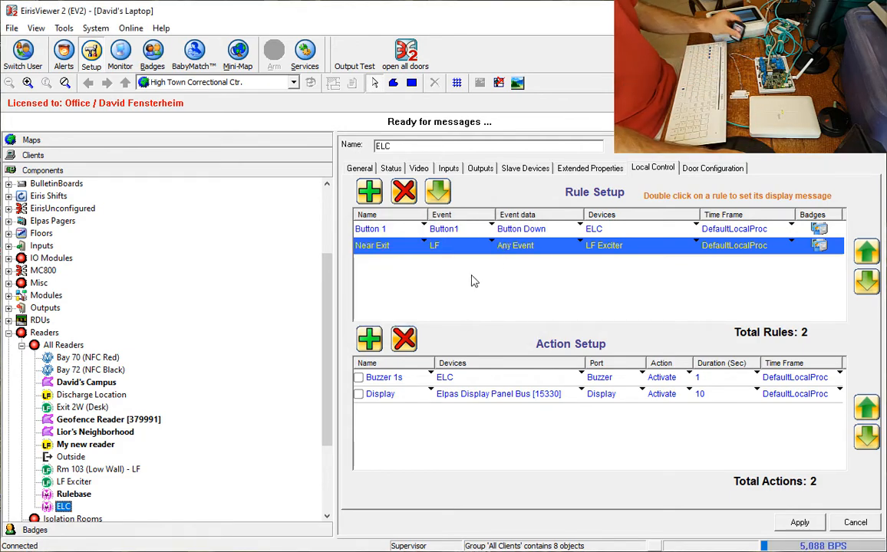
Enable the Buzzer 1s and Display actions for the Near Exit rule and download the setup to the reader
{"action": "left_click", "coordinate": [359, 378]}
{"action": "left_click", "coordinate": [359, 395]}
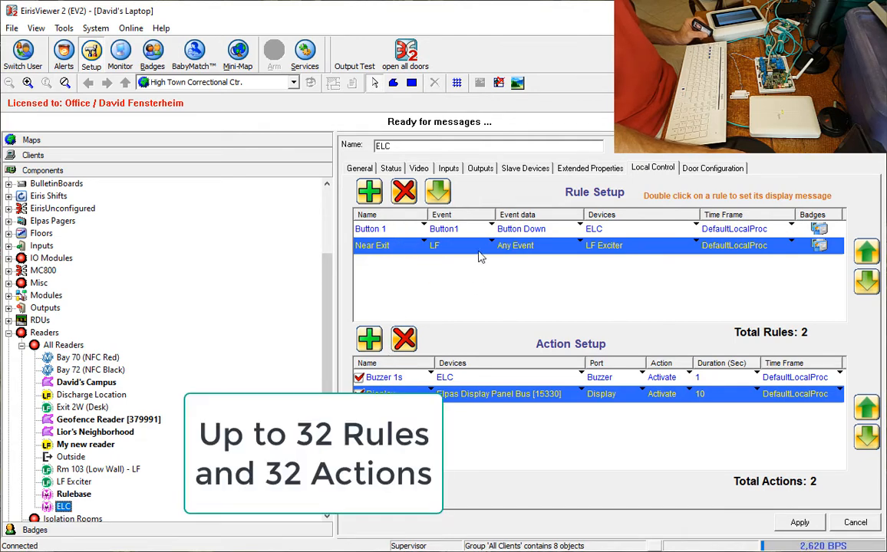
{"action": "left_click", "coordinate": [447, 197]}
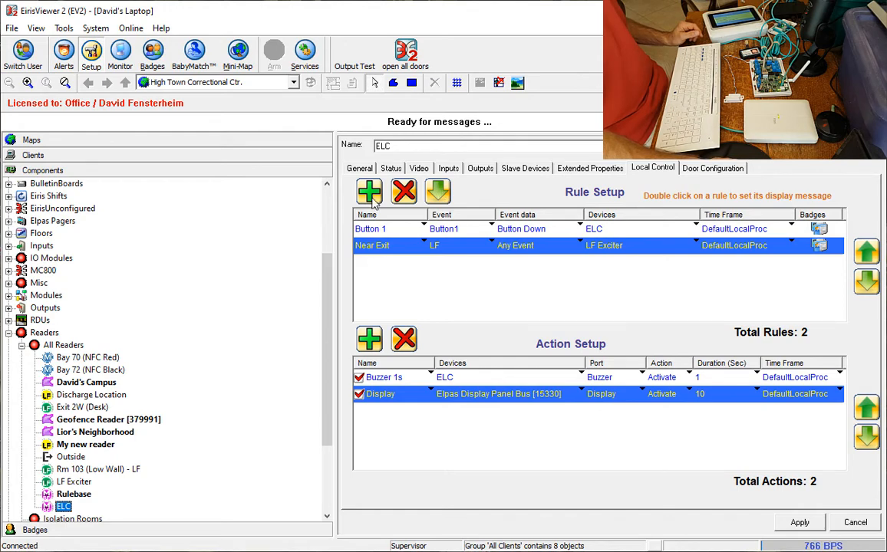
Add a third rule to the ELC reader's local control and name it Door Open
{"action": "left_click", "coordinate": [364, 287]}
{"action": "left_click", "coordinate": [405, 427]}
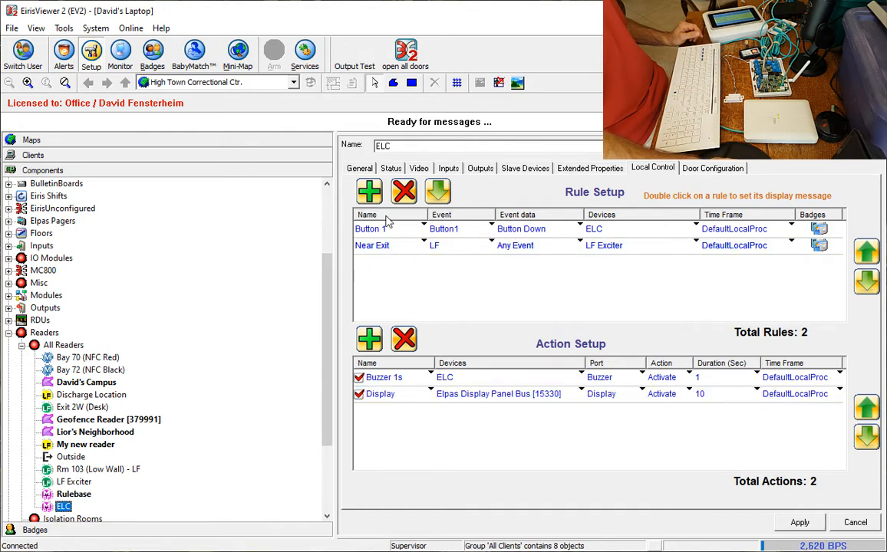
{"action": "left_click", "coordinate": [370, 192]}
{"action": "left_click", "coordinate": [395, 262]}
{"action": "left_click", "coordinate": [395, 261]}
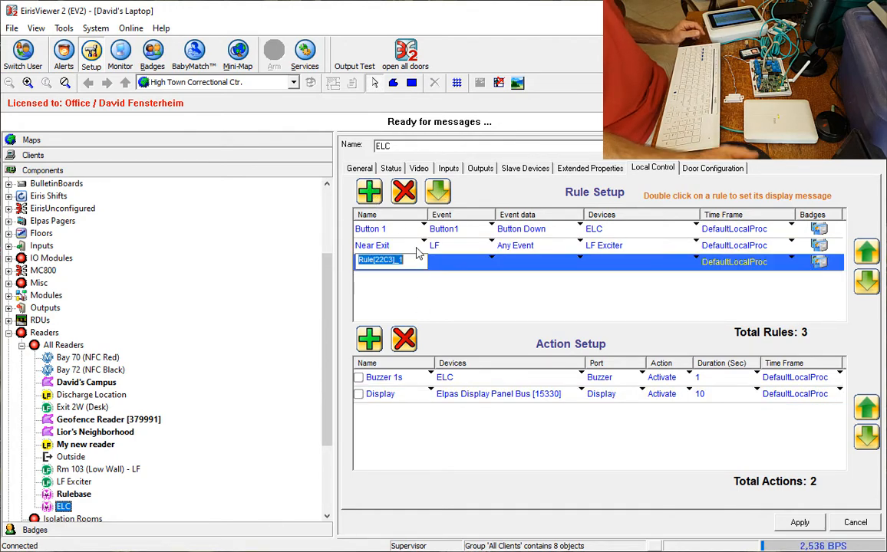
{"action": "type", "text": "Door Open"}
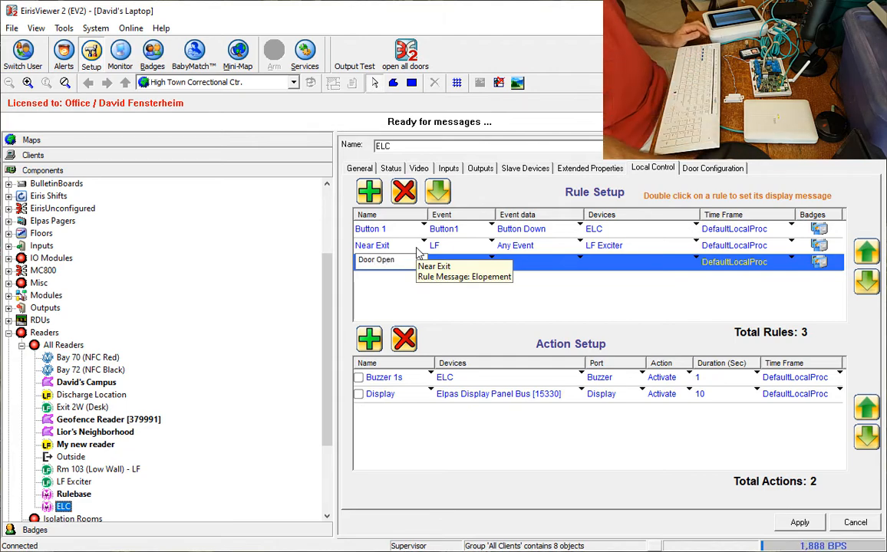
{"action": "left_click", "coordinate": [477, 287]}
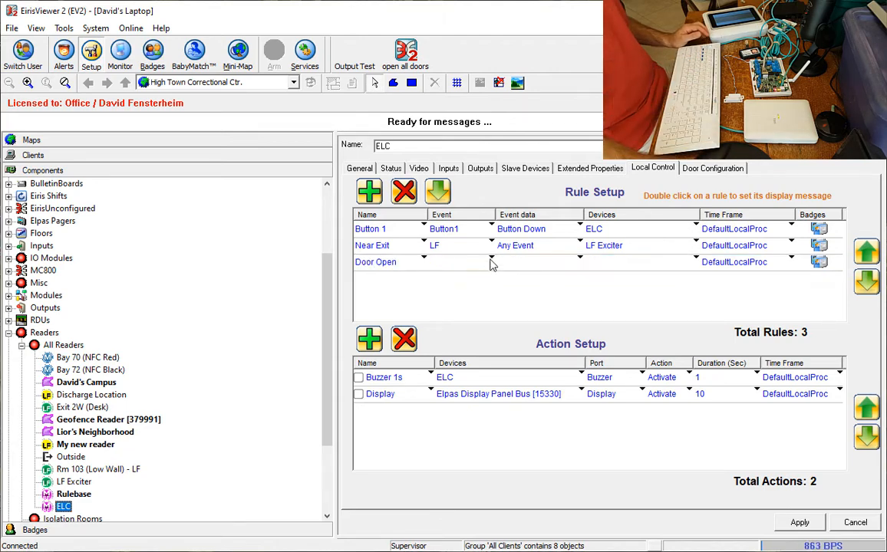
Set the Door Open rule to trigger on an Input event, Open Of Resistor, from device ELC:EX_Input #2
{"action": "left_click", "coordinate": [491, 260]}
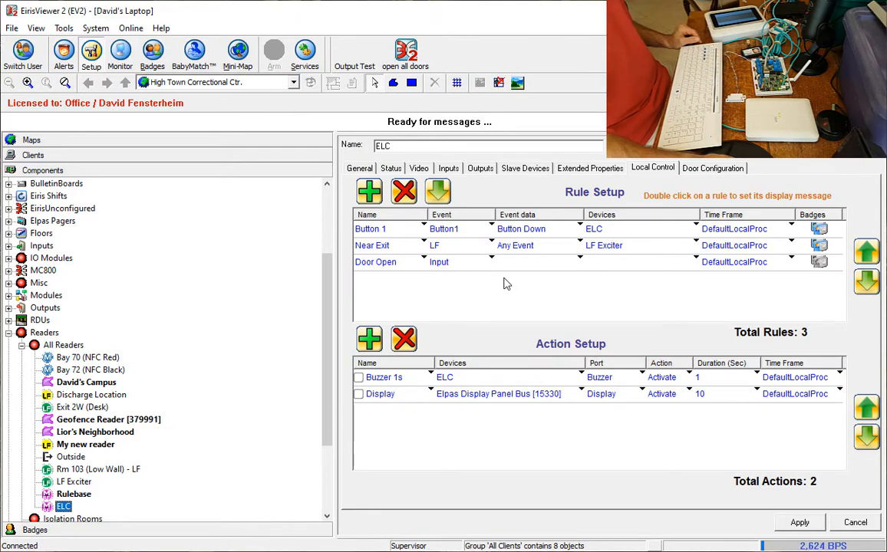
{"action": "left_click", "coordinate": [581, 262]}
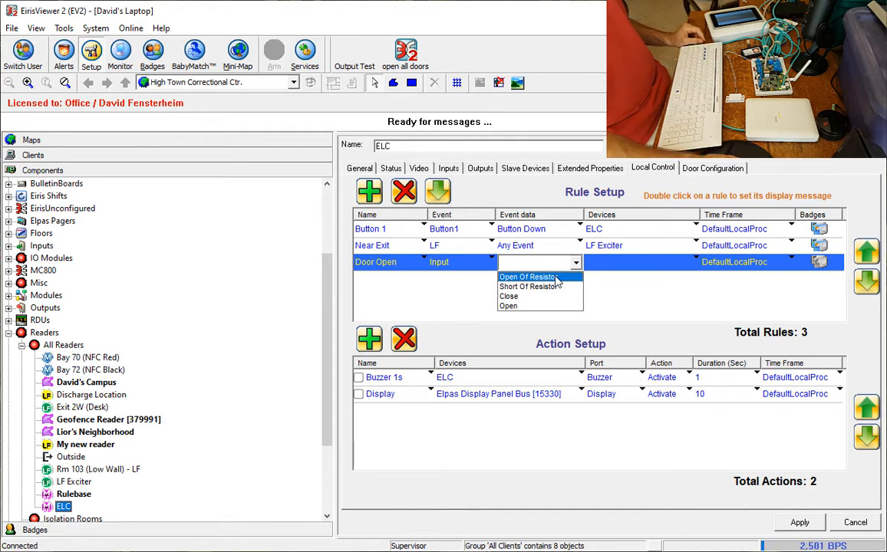
{"action": "left_click", "coordinate": [534, 278]}
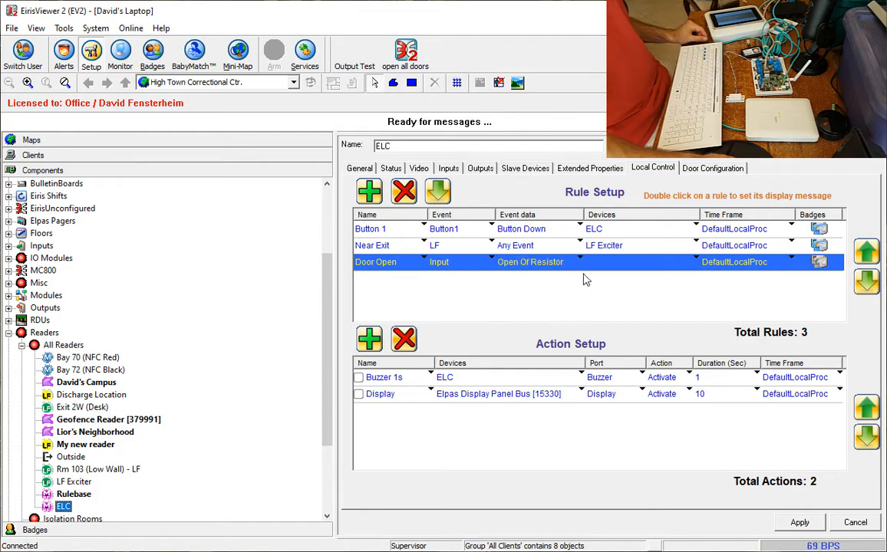
{"action": "left_click", "coordinate": [695, 263]}
{"action": "left_click", "coordinate": [706, 288]}
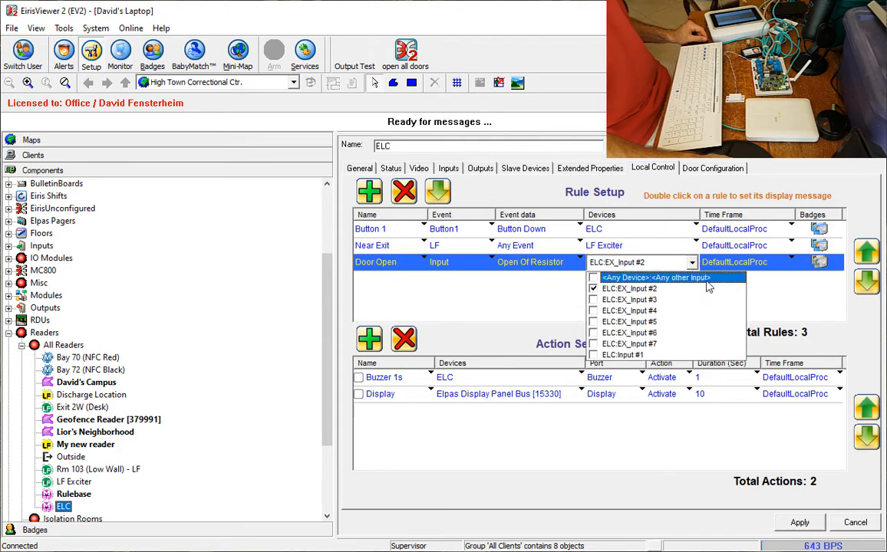
{"action": "left_click", "coordinate": [790, 302]}
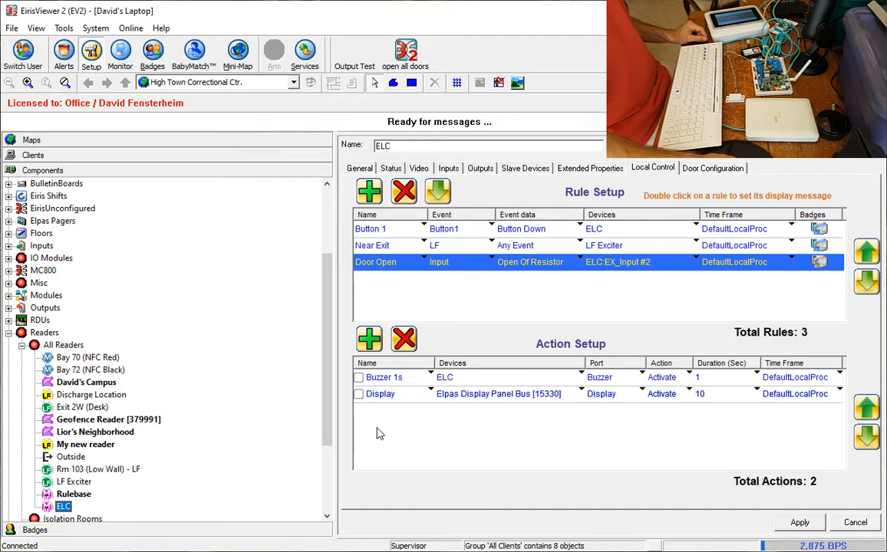
Add a third action named Red LED and enable it for the Door Open rule
{"action": "left_click", "coordinate": [369, 339]}
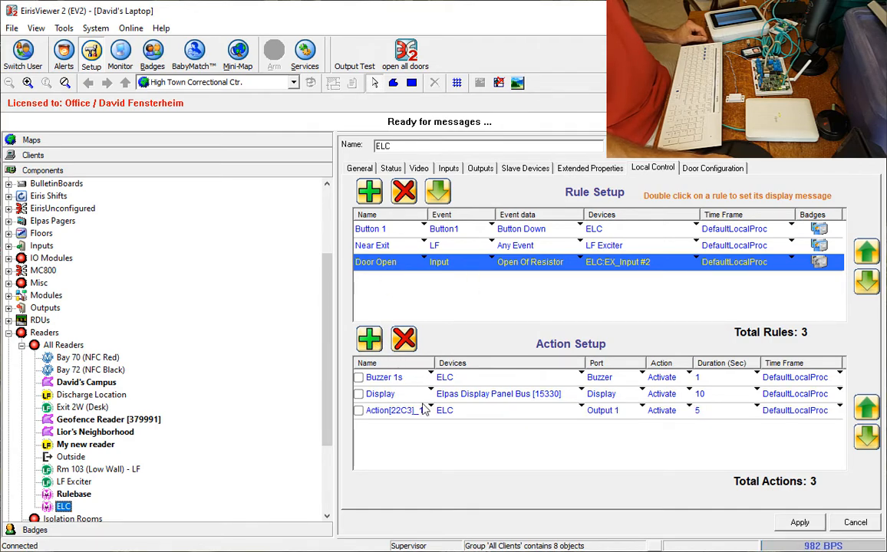
{"action": "left_click", "coordinate": [432, 411]}
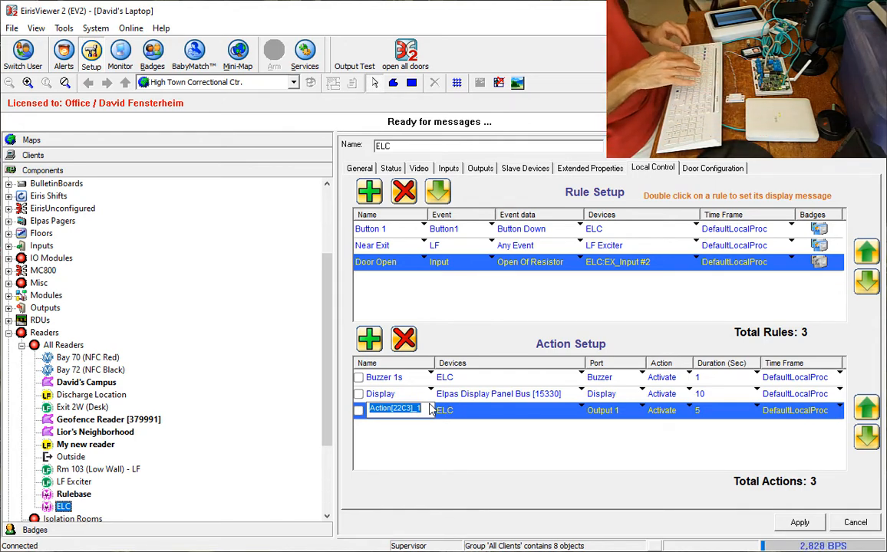
{"action": "type", "text": "R"}
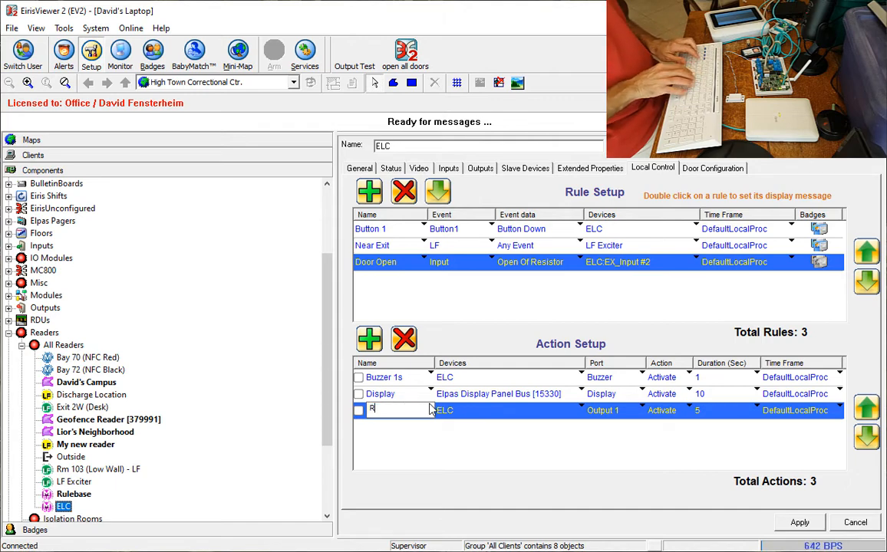
{"action": "type", "text": "ed LED"}
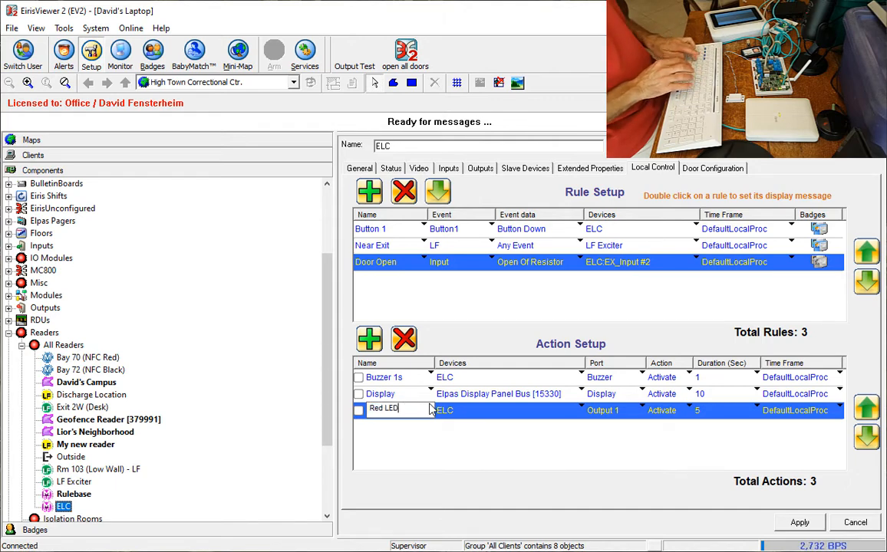
{"action": "left_click", "coordinate": [444, 453]}
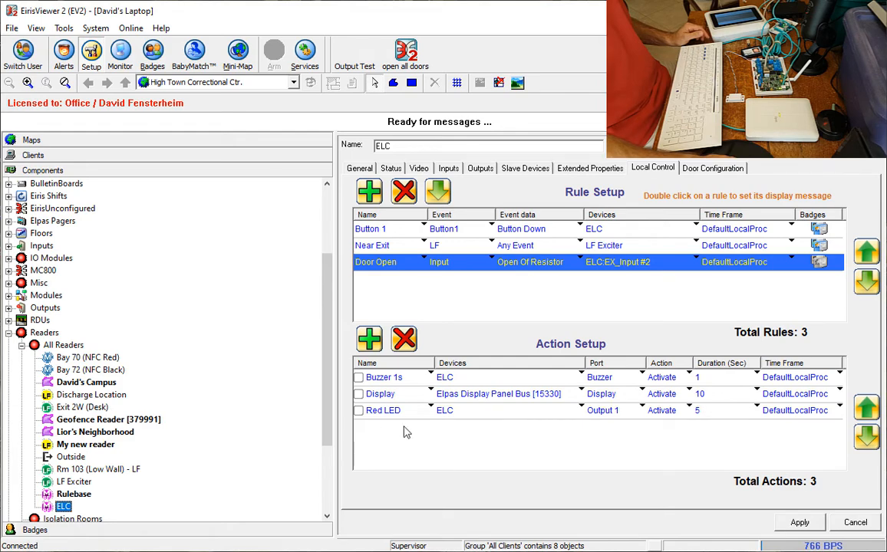
{"action": "left_click", "coordinate": [359, 412]}
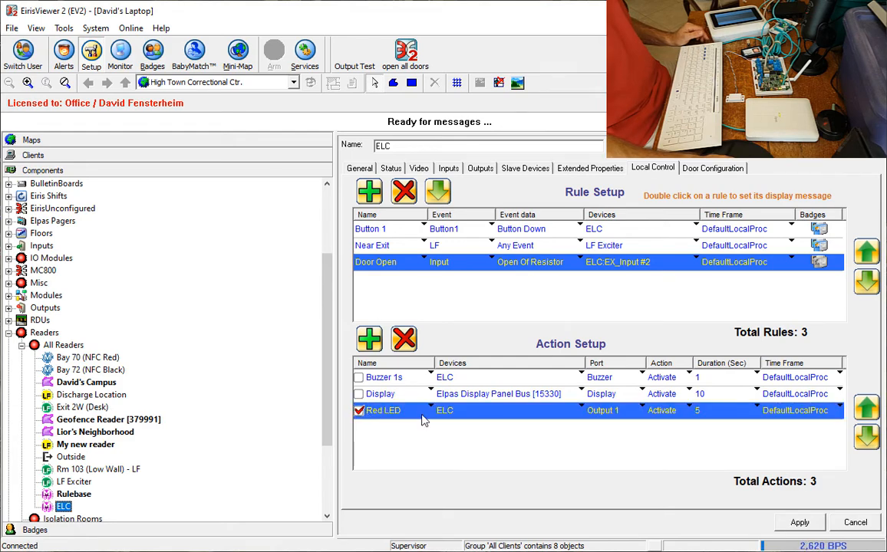
Assign the Red LED action to the LF Exciter device and its Red LED port
{"action": "left_click", "coordinate": [581, 412]}
{"action": "left_click", "coordinate": [577, 412]}
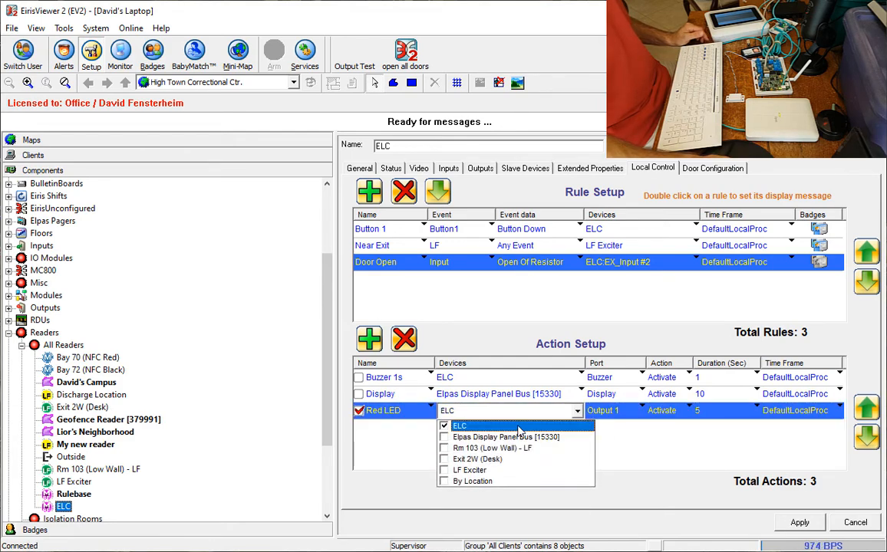
{"action": "left_click", "coordinate": [508, 472]}
{"action": "left_click", "coordinate": [639, 414]}
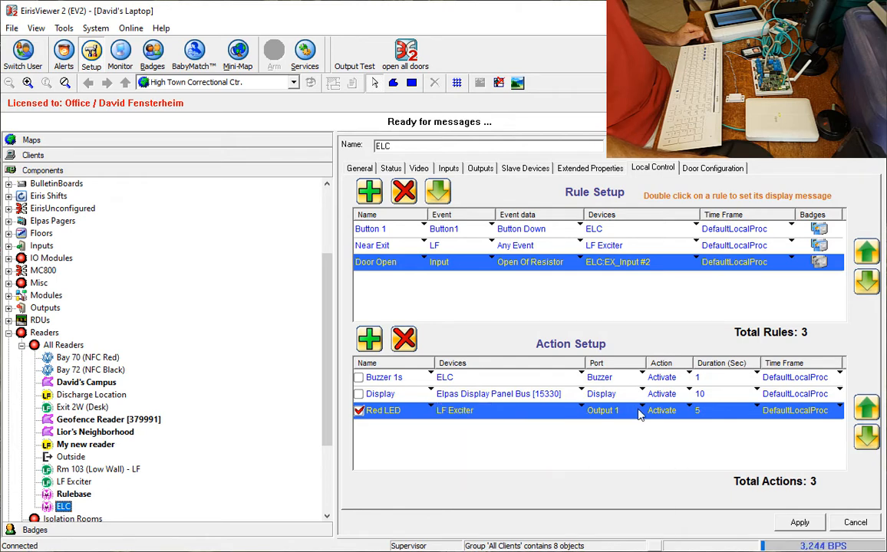
{"action": "left_click", "coordinate": [643, 410]}
{"action": "left_click", "coordinate": [610, 459]}
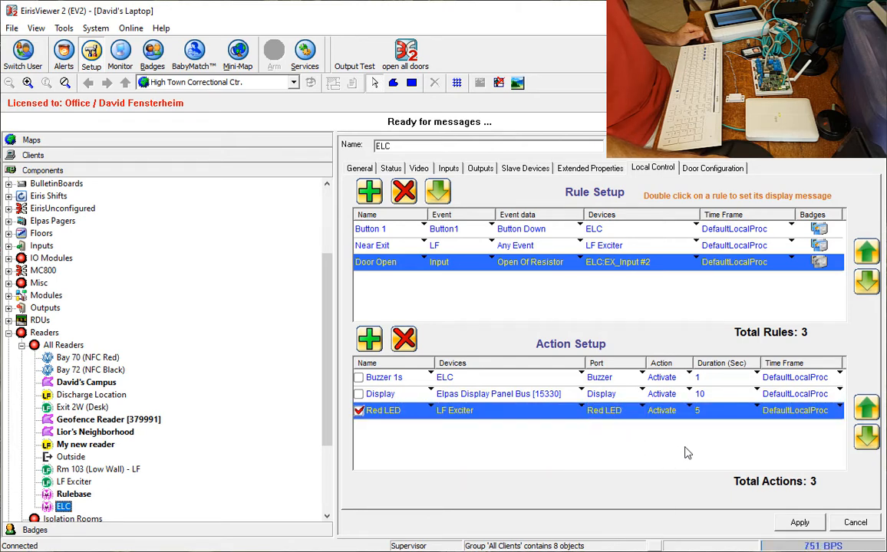
Set the Red LED action's duration to 0 seconds and apply the changes to the ELC reader
{"action": "left_click", "coordinate": [756, 411]}
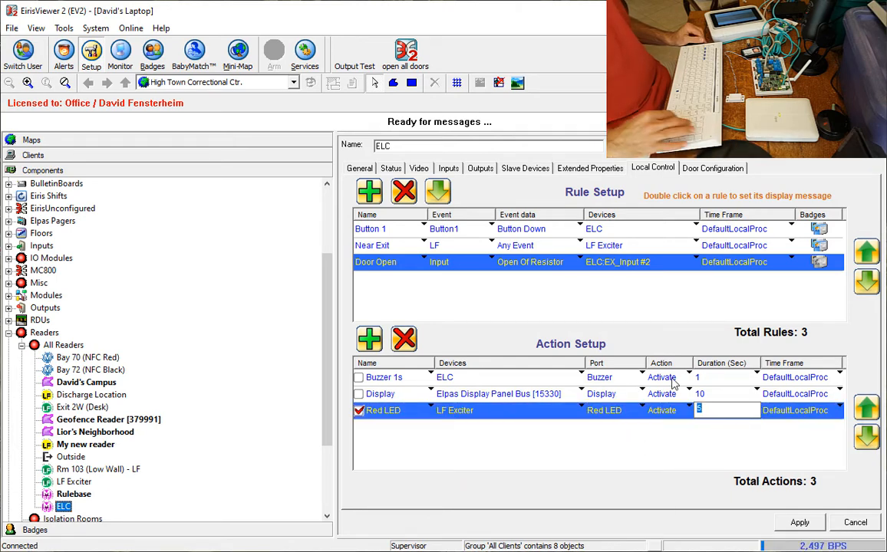
{"action": "type", "text": "0"}
{"action": "left_click", "coordinate": [596, 457]}
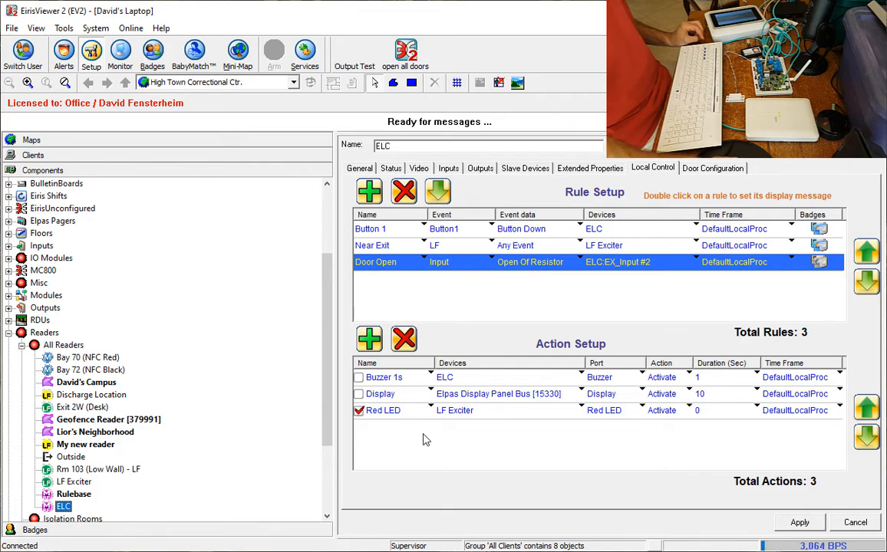
{"action": "left_click", "coordinate": [802, 523]}
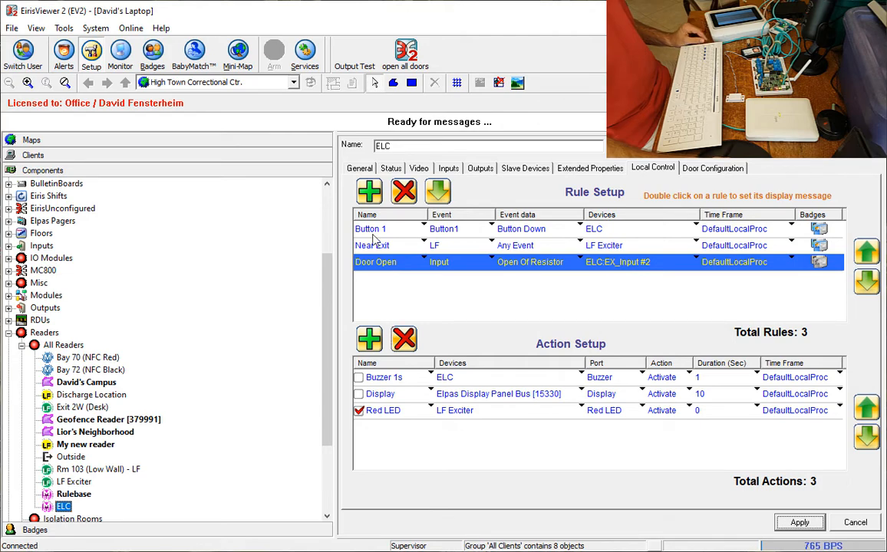
Add a fourth rule to the ELC reader's local control and name it Door Closed
{"action": "left_click", "coordinate": [369, 193]}
{"action": "left_click", "coordinate": [421, 280]}
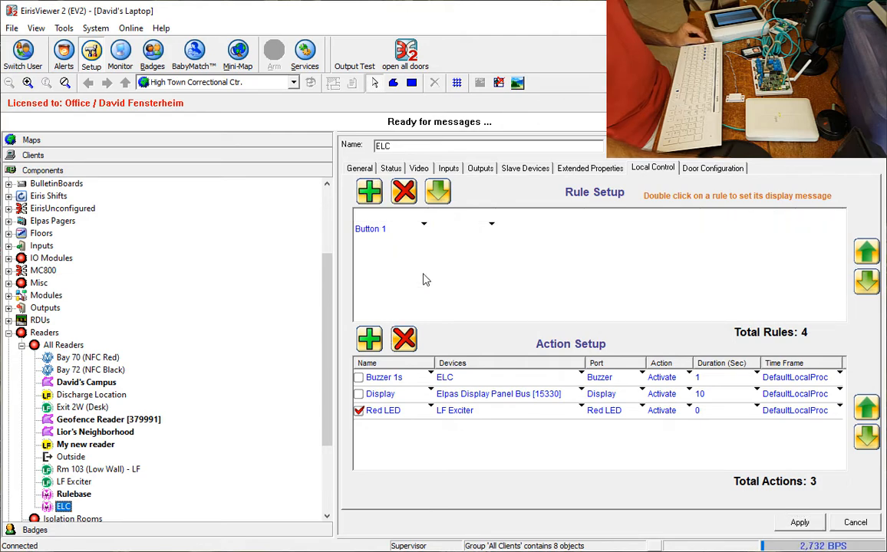
{"action": "type", "text": "Door Closed"}
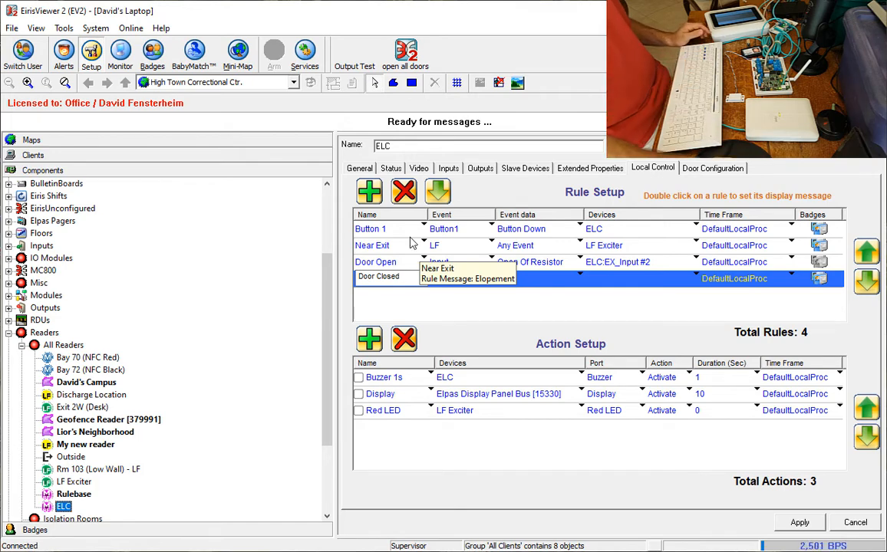
{"action": "key", "text": "Return"}
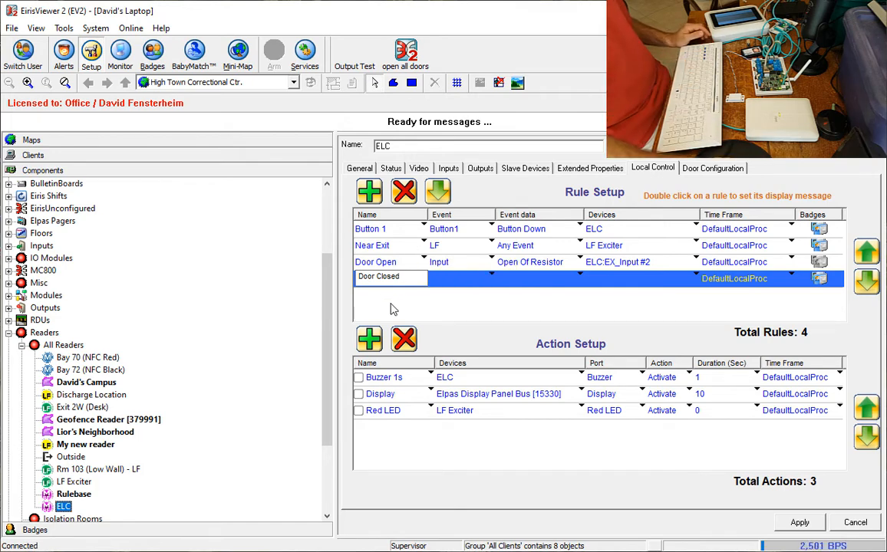
Set the Door Closed rule to trigger on an Input event, Short Of Resistor, from device ELC:EX_Input #2
{"action": "left_click", "coordinate": [489, 280]}
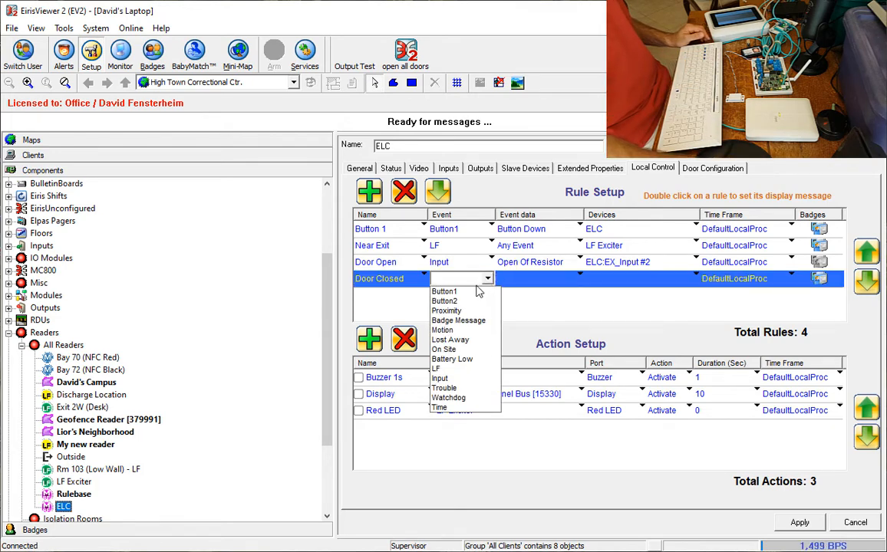
{"action": "left_click", "coordinate": [444, 380]}
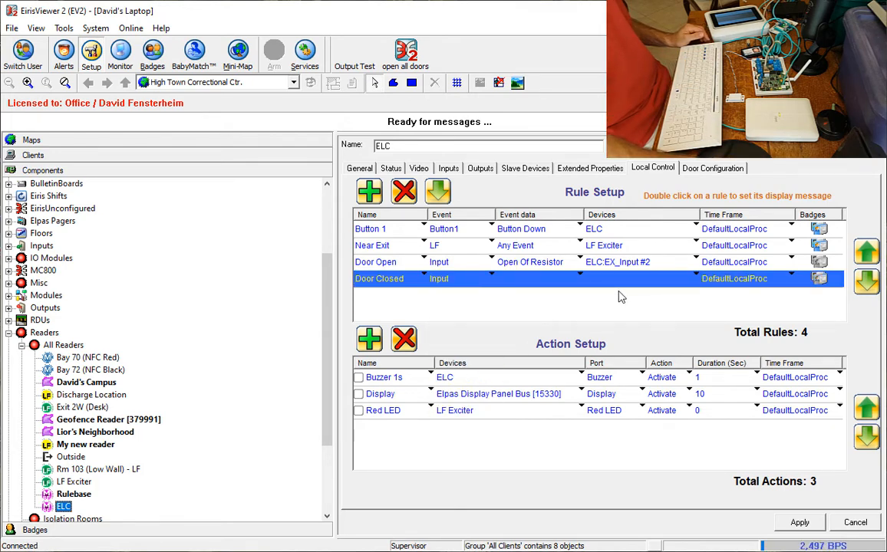
{"action": "key", "text": "Up"}
{"action": "left_click", "coordinate": [579, 278]}
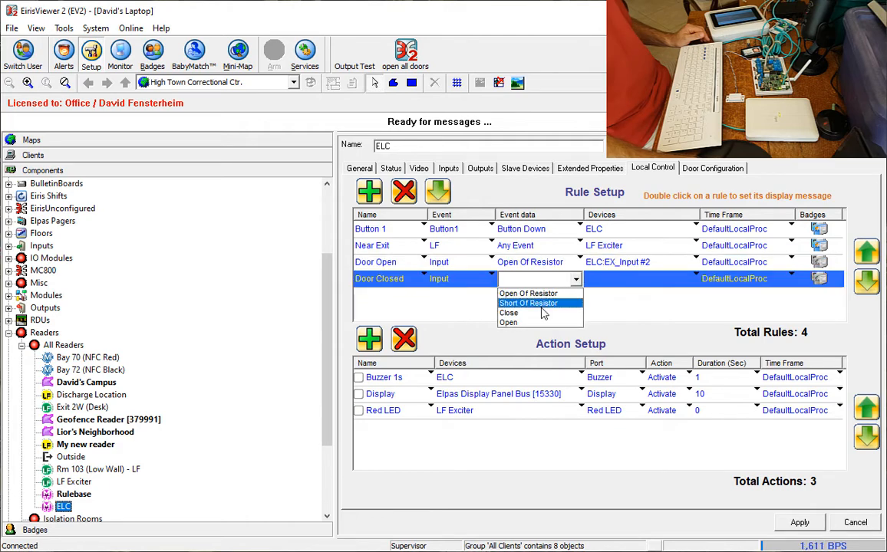
{"action": "left_click", "coordinate": [515, 300]}
{"action": "left_click", "coordinate": [697, 279]}
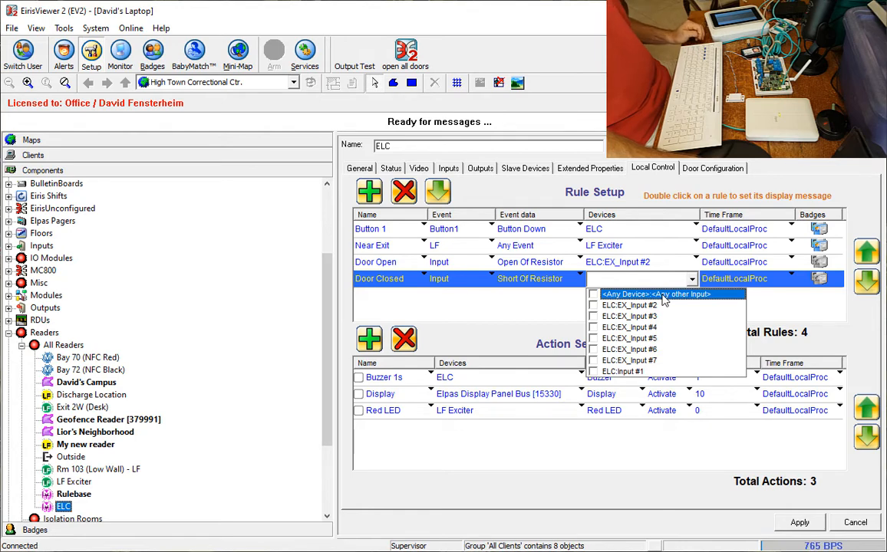
{"action": "left_click", "coordinate": [648, 307]}
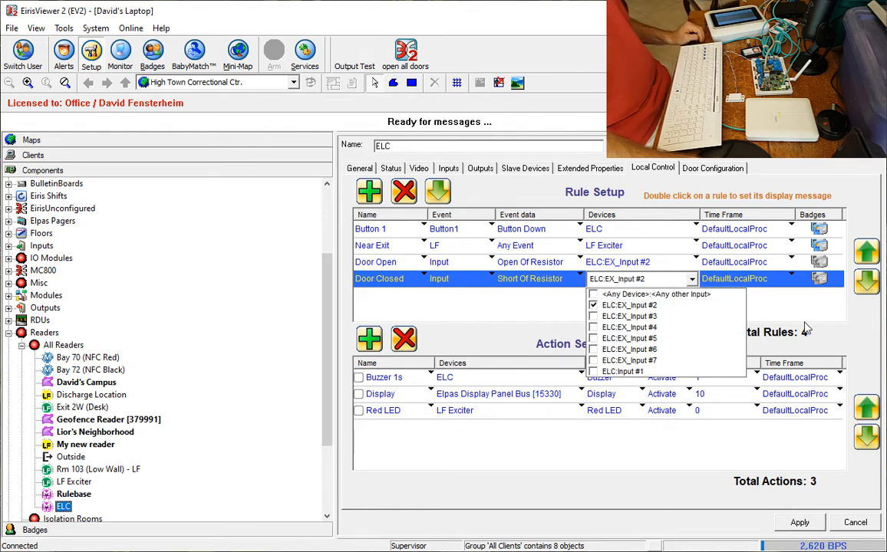
{"action": "left_click", "coordinate": [738, 339]}
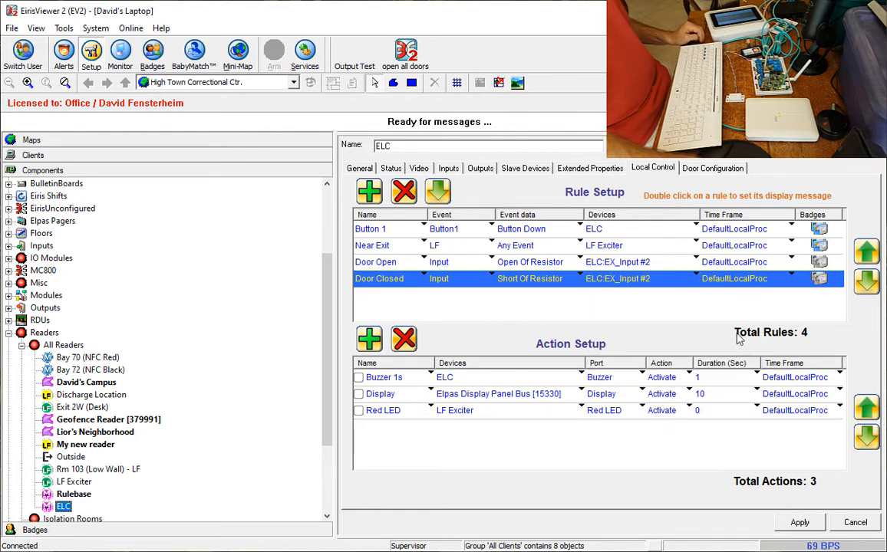
Add a fourth action to the action setup and name it Green LED
{"action": "left_click", "coordinate": [370, 343]}
{"action": "double_click", "coordinate": [406, 427]}
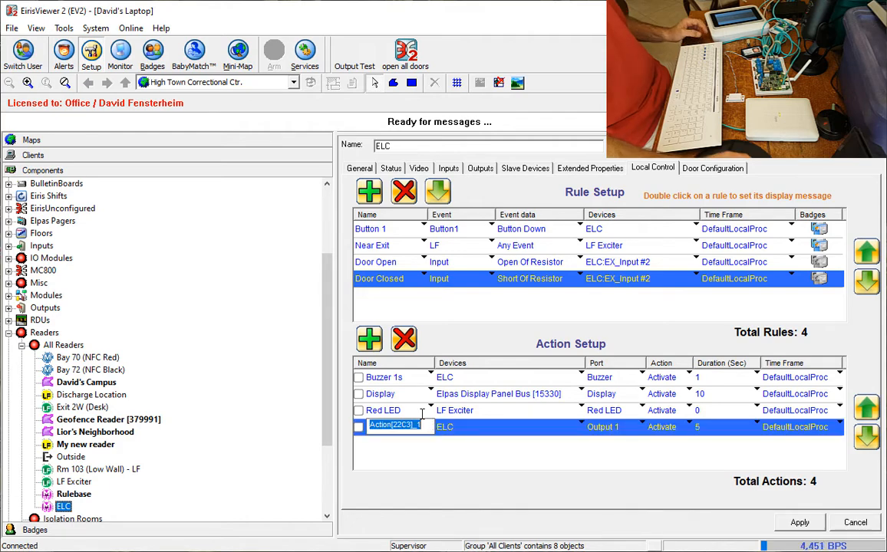
{"action": "type", "text": "Gree"}
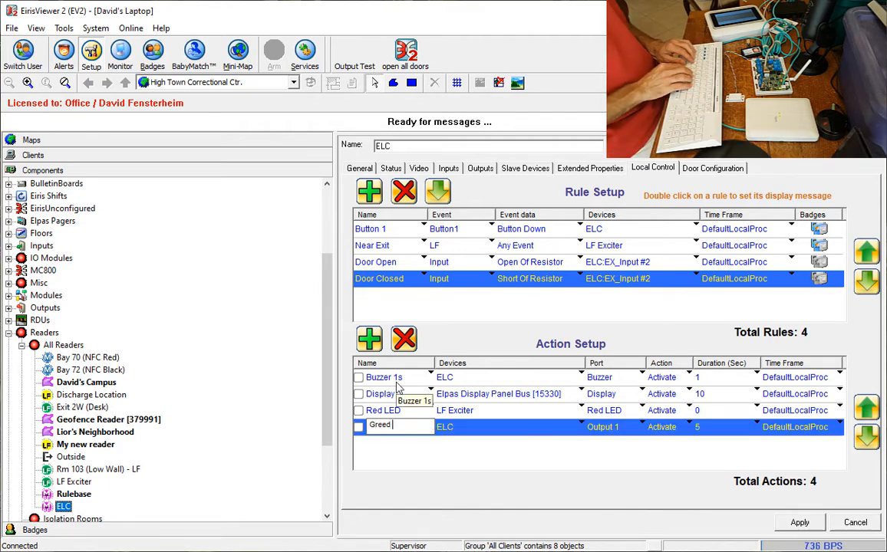
{"action": "type", "text": "n LED"}
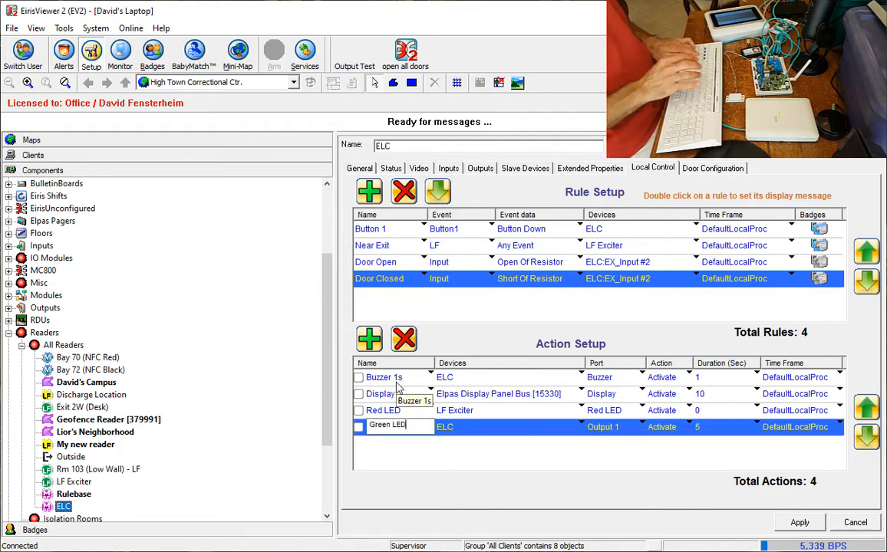
{"action": "left_click", "coordinate": [470, 448]}
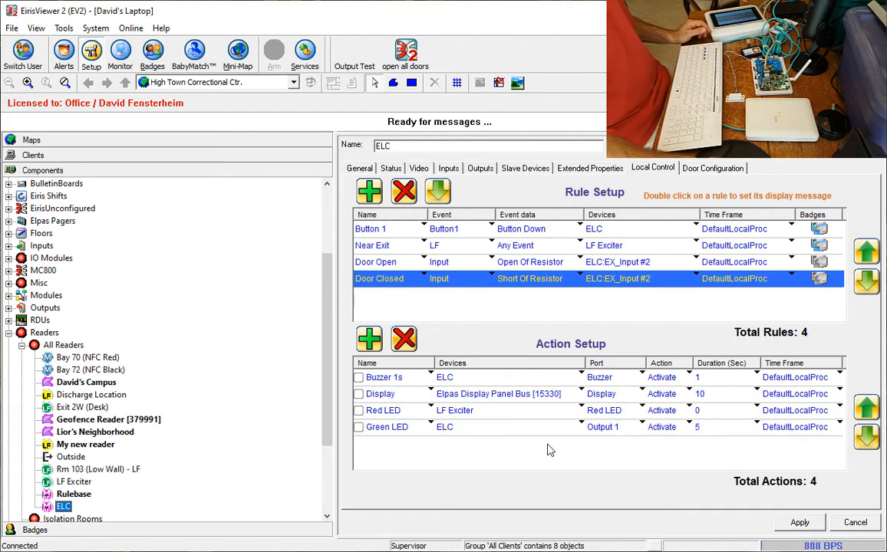
Set the Green LED action to the LF Exciter's Green LED port with a duration of 0 seconds and apply the changes
{"action": "left_click", "coordinate": [579, 427]}
{"action": "left_click", "coordinate": [577, 427]}
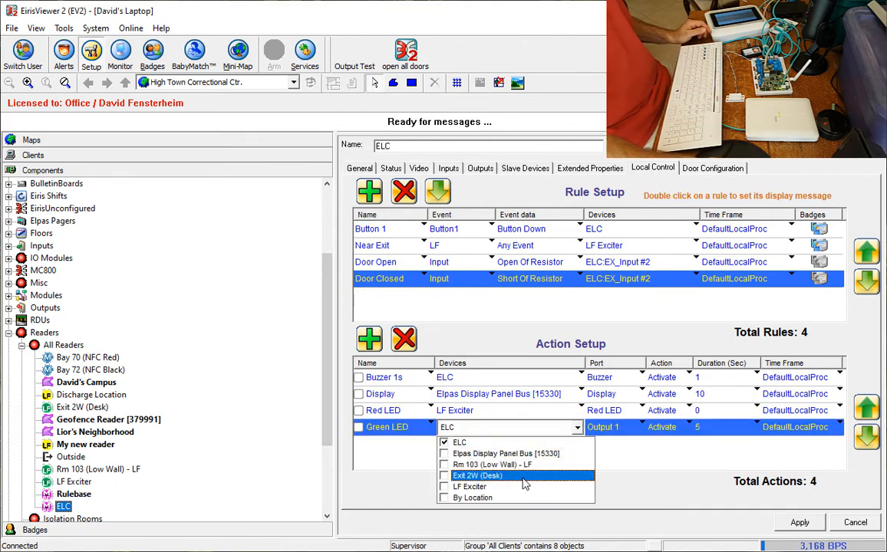
{"action": "left_click", "coordinate": [475, 486]}
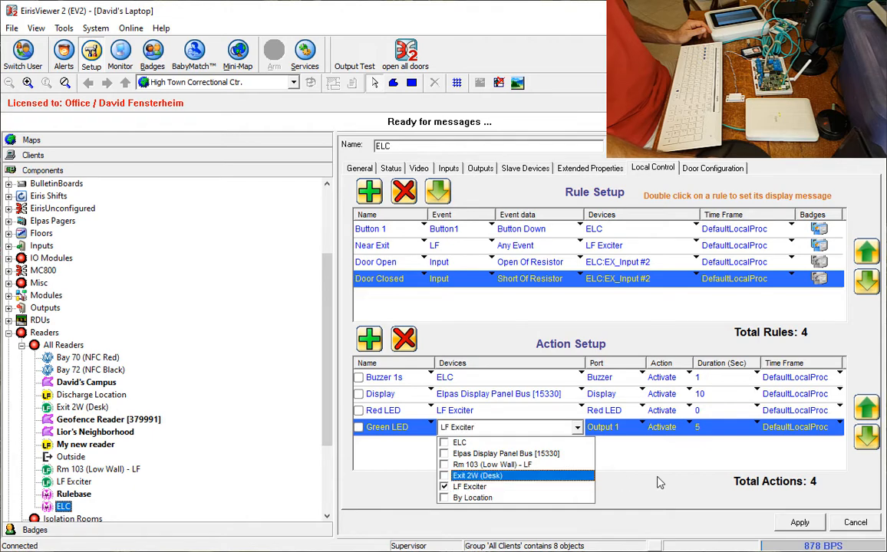
{"action": "left_click", "coordinate": [593, 431]}
{"action": "left_click", "coordinate": [643, 429]}
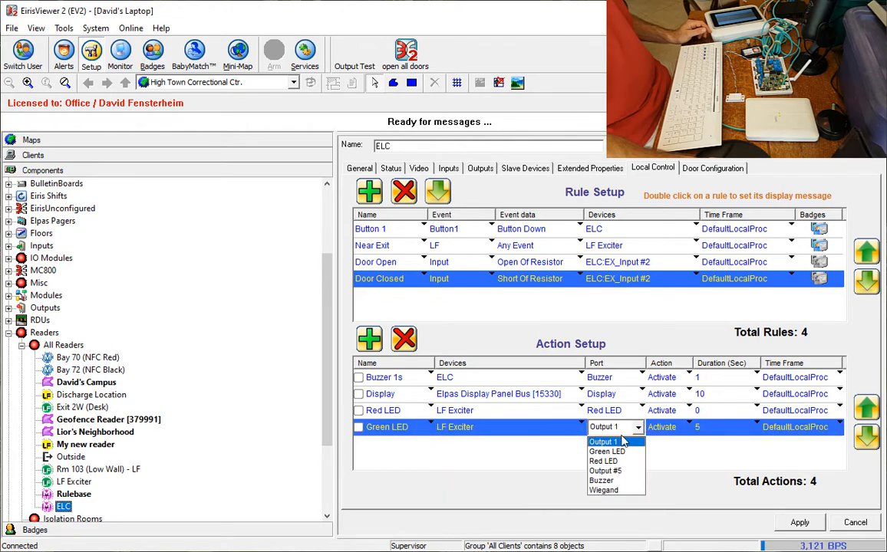
{"action": "left_click", "coordinate": [606, 451]}
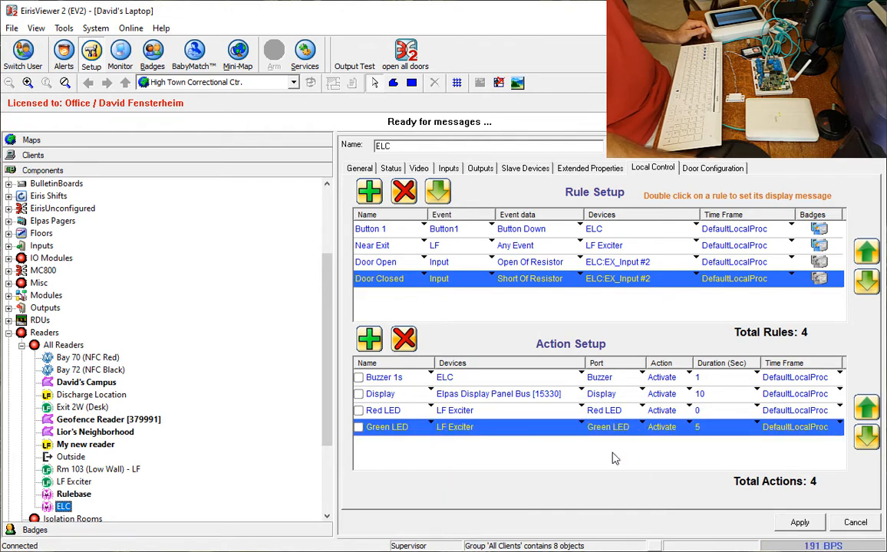
{"action": "left_click", "coordinate": [757, 427]}
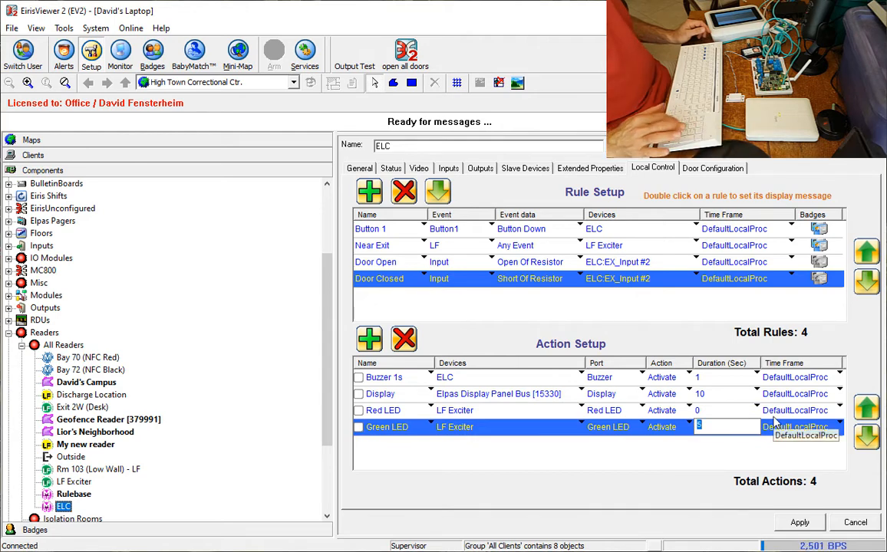
{"action": "type", "text": "0"}
{"action": "left_click", "coordinate": [696, 451]}
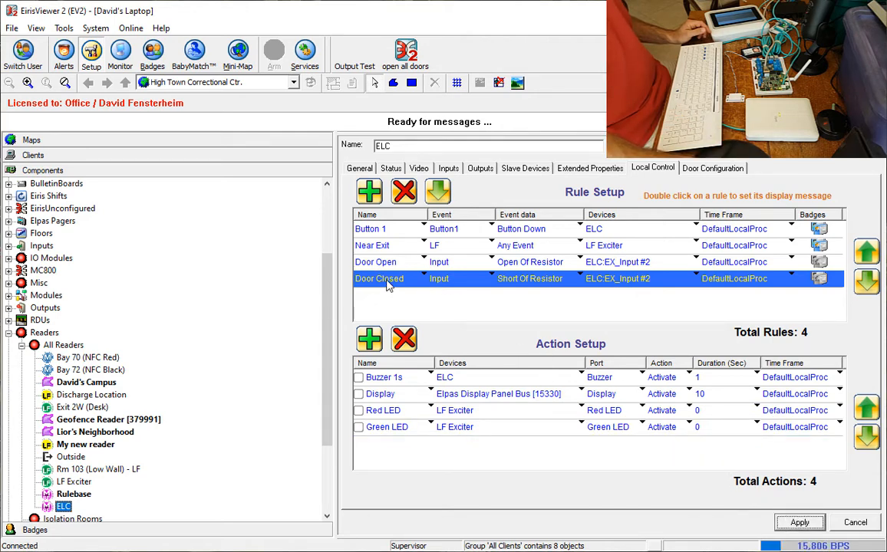
Assign the Green LED action to the Door Closed rule and download the rules to the reader
{"action": "left_click", "coordinate": [362, 432]}
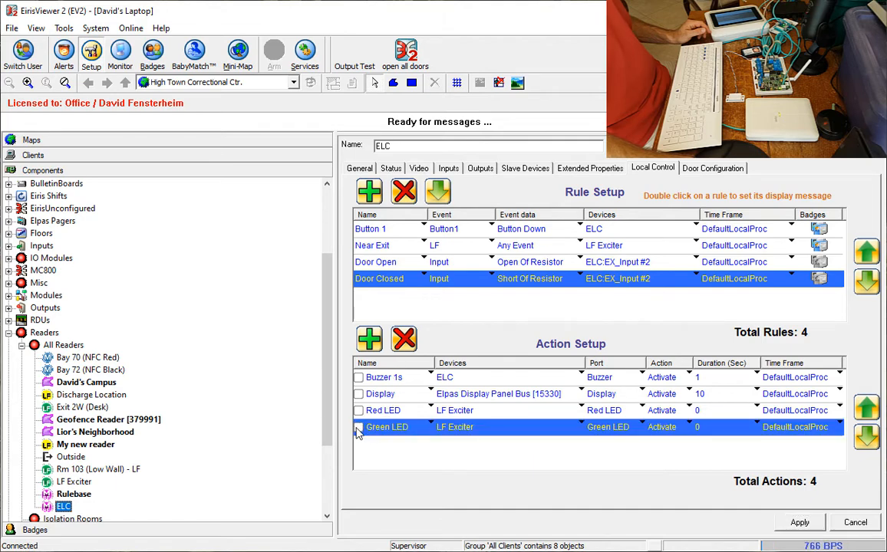
{"action": "left_click", "coordinate": [387, 264]}
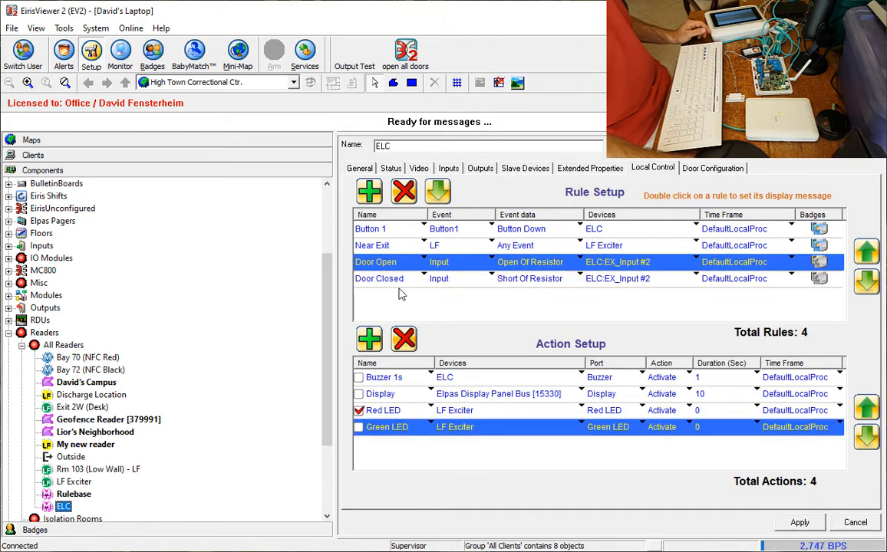
{"action": "left_click", "coordinate": [445, 193]}
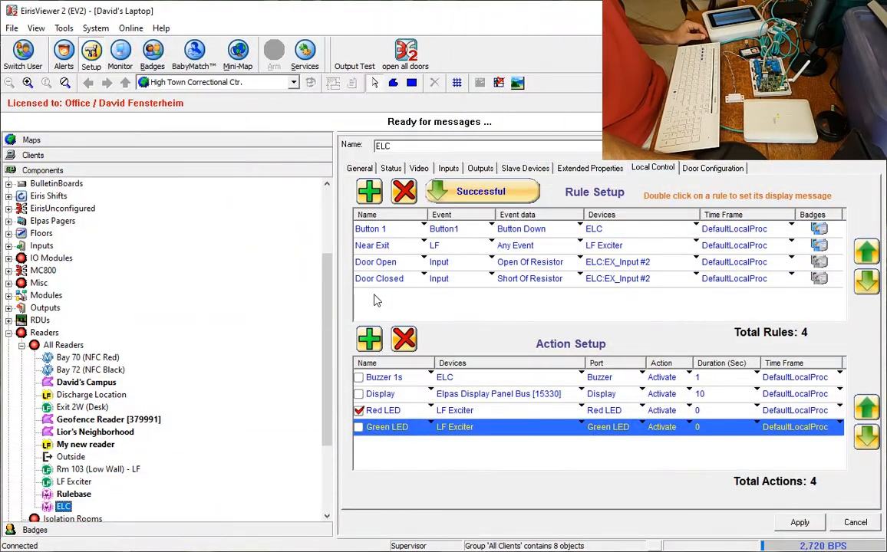
Add a fifth action to the action setup and name it Arm Exit
{"action": "left_click", "coordinate": [372, 342]}
{"action": "left_click", "coordinate": [409, 468]}
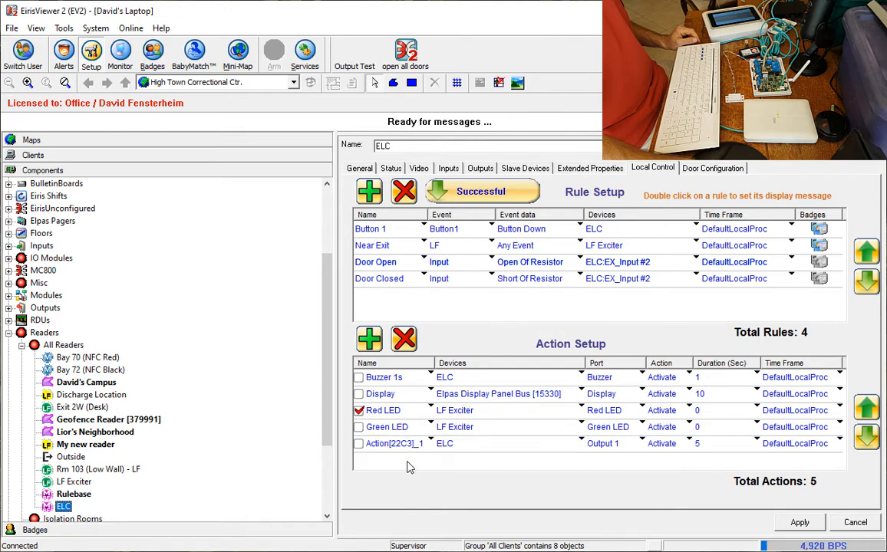
{"action": "left_click", "coordinate": [432, 436]}
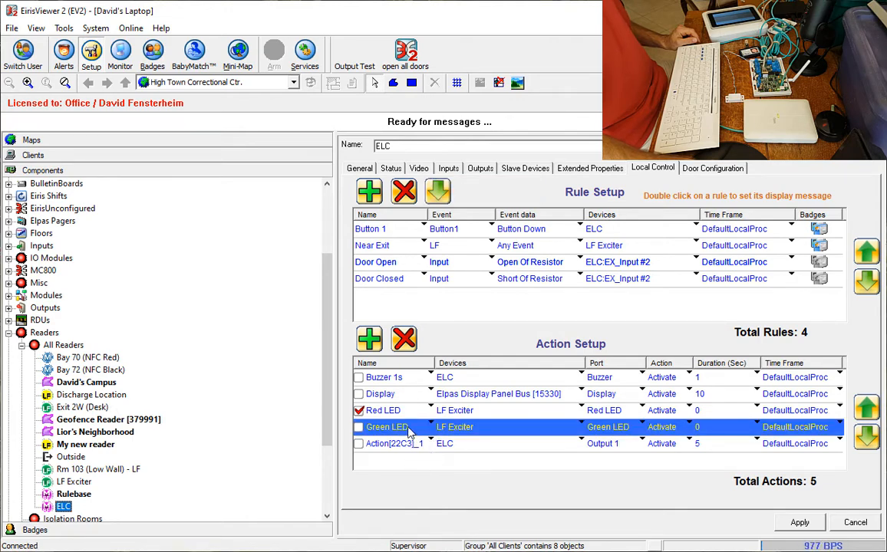
{"action": "left_click", "coordinate": [415, 445]}
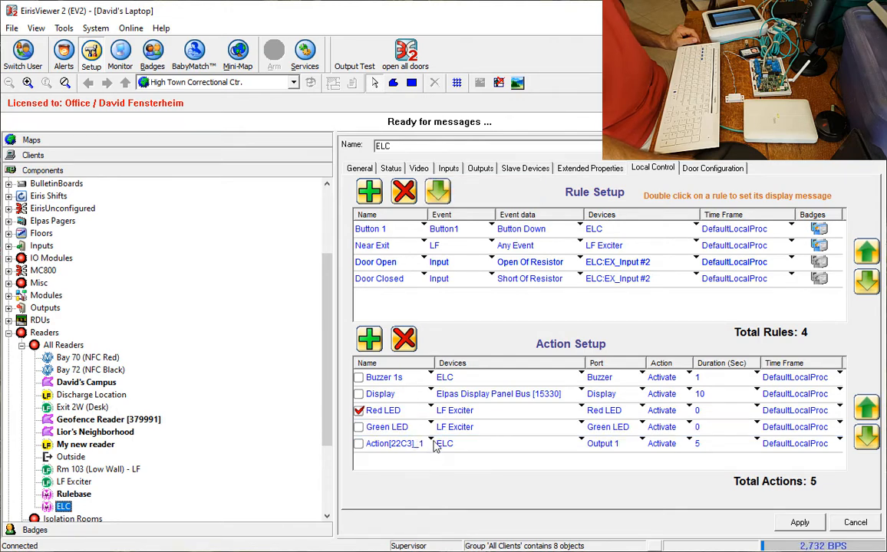
{"action": "left_click", "coordinate": [435, 447]}
{"action": "type", "text": "Arm"}
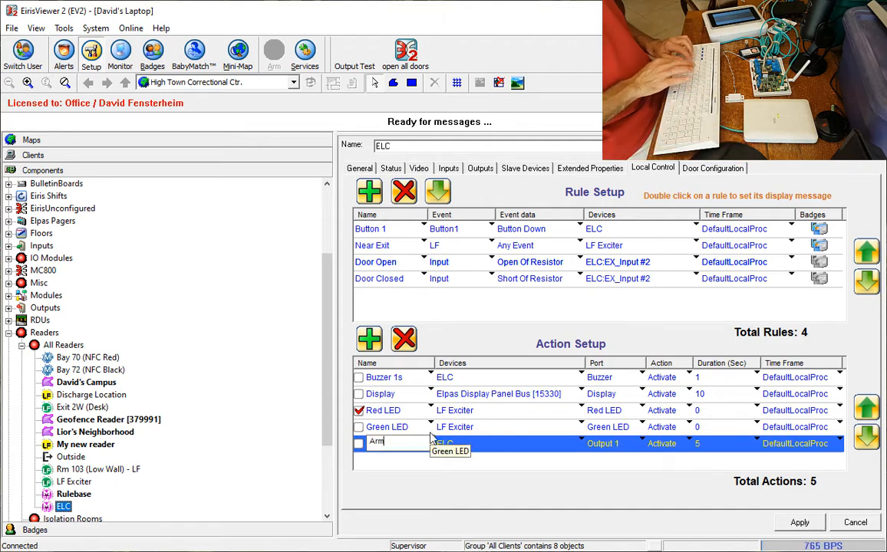
{"action": "type", "text": " E"}
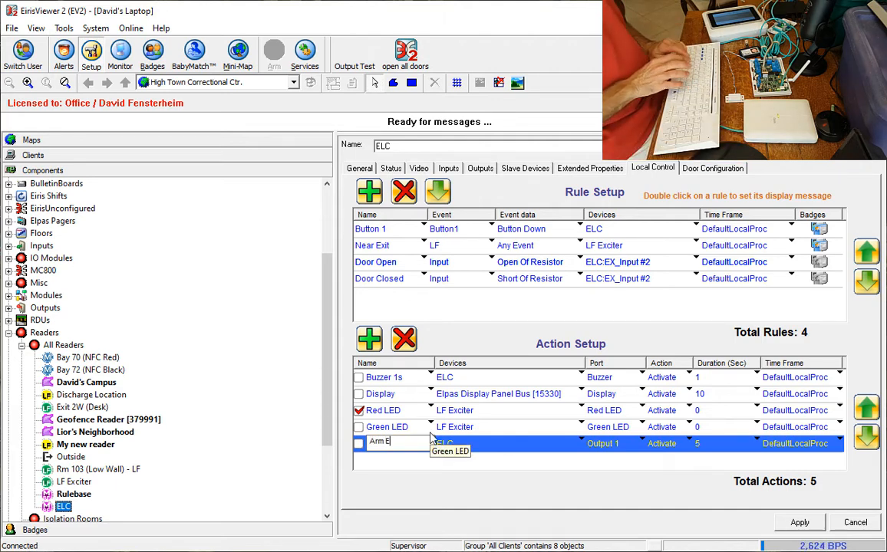
{"action": "type", "text": "xit"}
{"action": "left_click", "coordinate": [399, 456]}
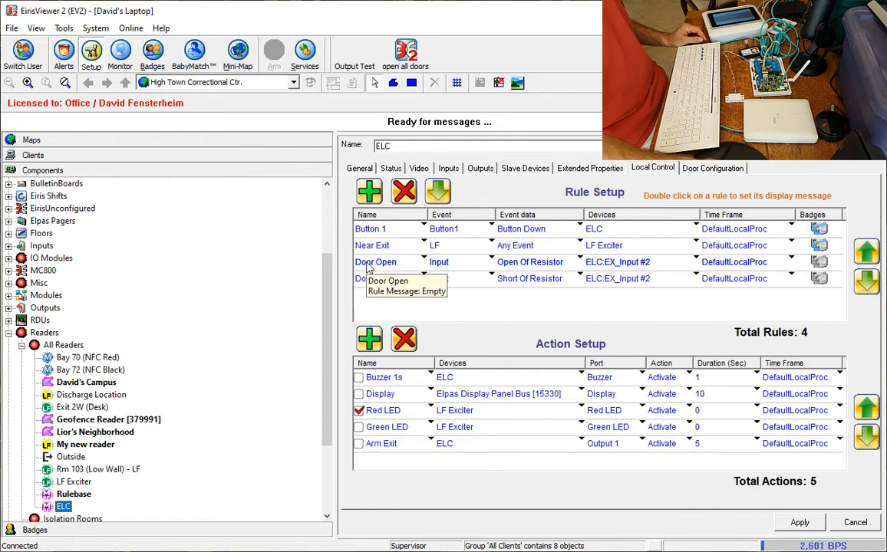
Assign the Arm Exit action to the Door Open rule and remove ELC from the action's devices
{"action": "left_click", "coordinate": [368, 263]}
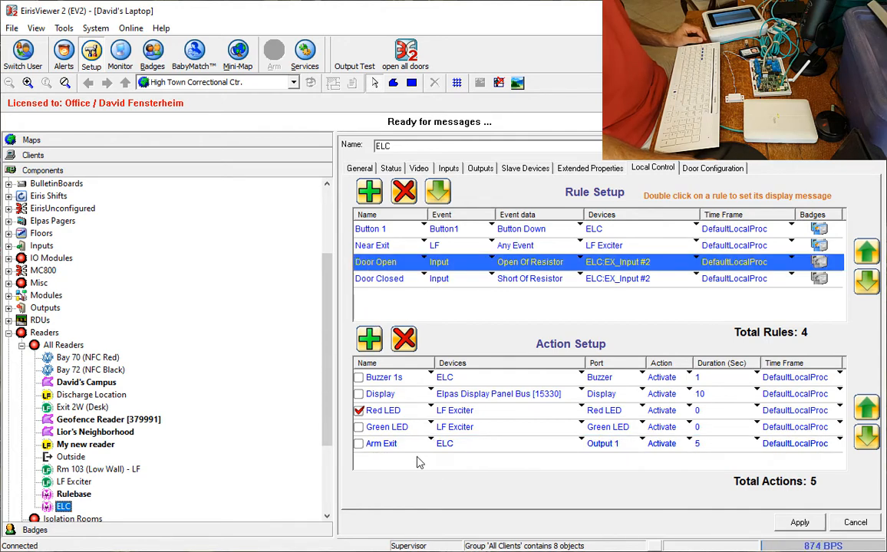
{"action": "left_click", "coordinate": [359, 445]}
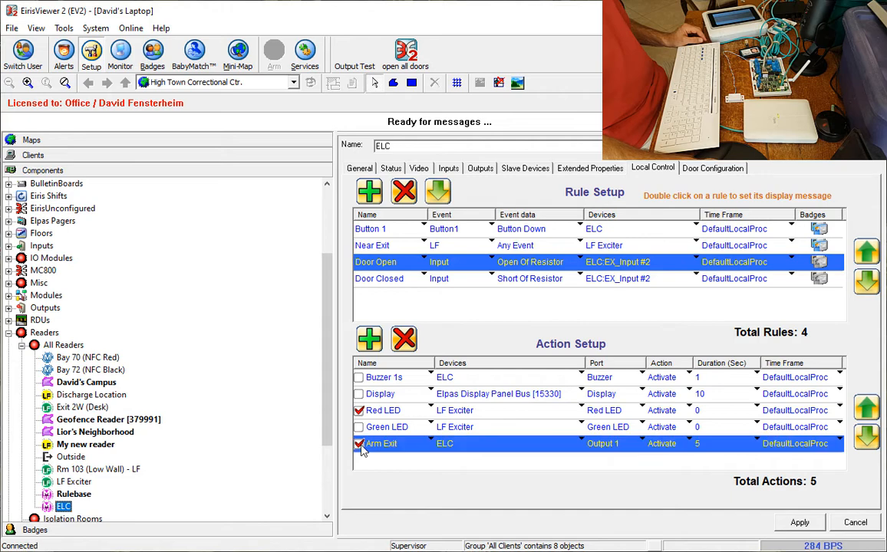
{"action": "left_click", "coordinate": [580, 444]}
{"action": "left_click", "coordinate": [577, 444]}
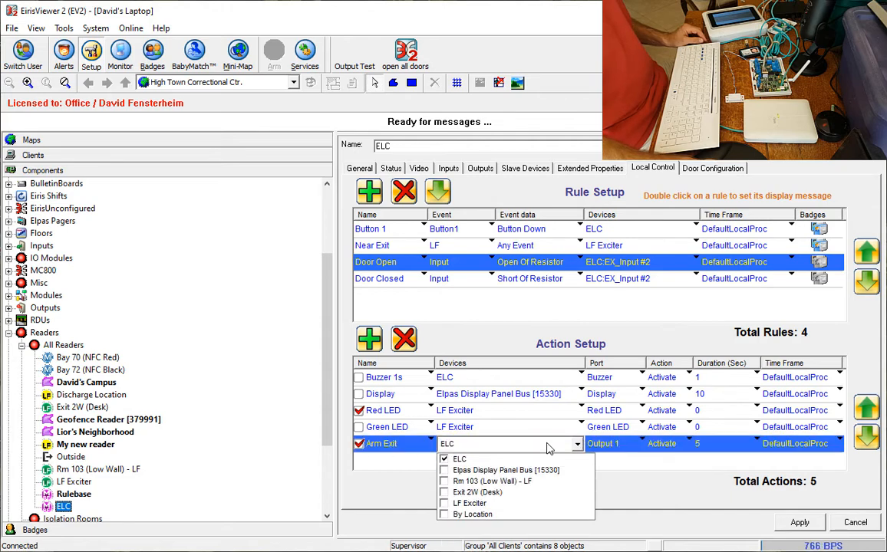
{"action": "left_click", "coordinate": [445, 460]}
{"action": "left_click", "coordinate": [630, 481]}
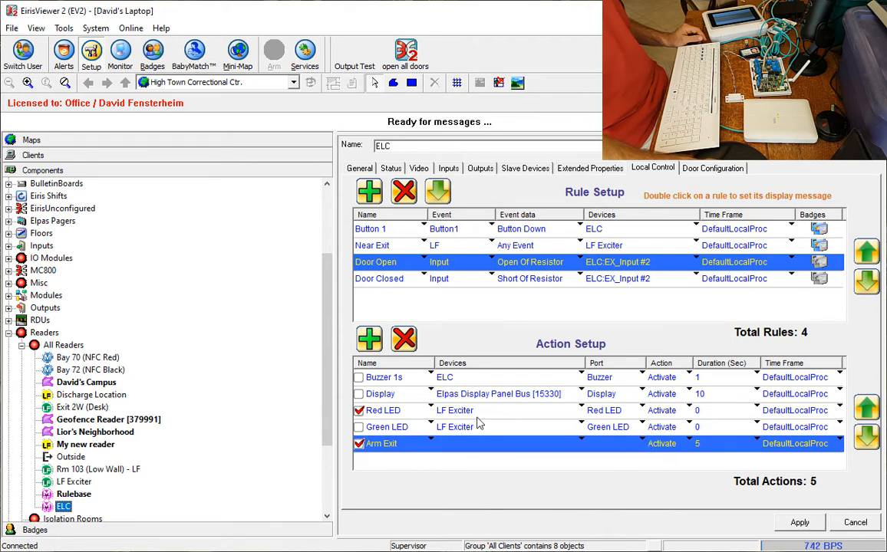
Point the Arm Exit action at the Near Exit rule using the Rule port, with a duration of 0 seconds, and apply the changes
{"action": "left_click", "coordinate": [643, 445]}
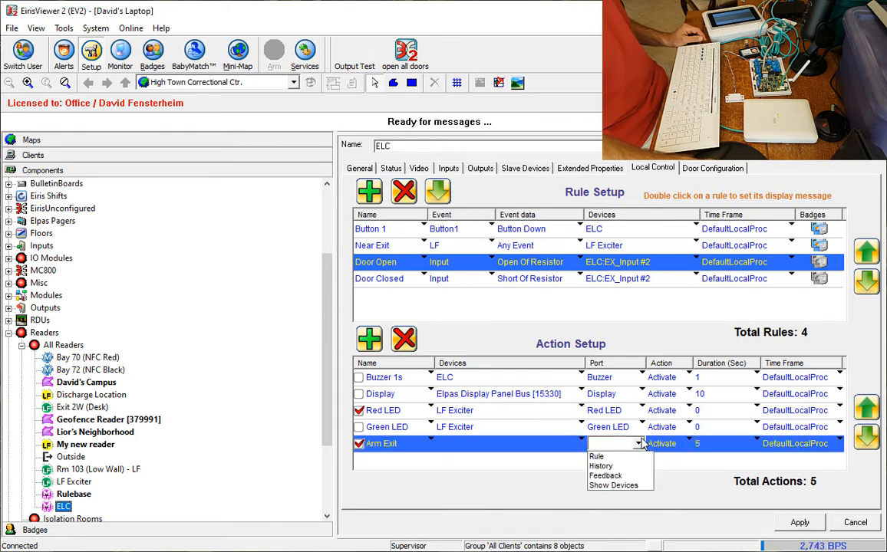
{"action": "left_click", "coordinate": [603, 454]}
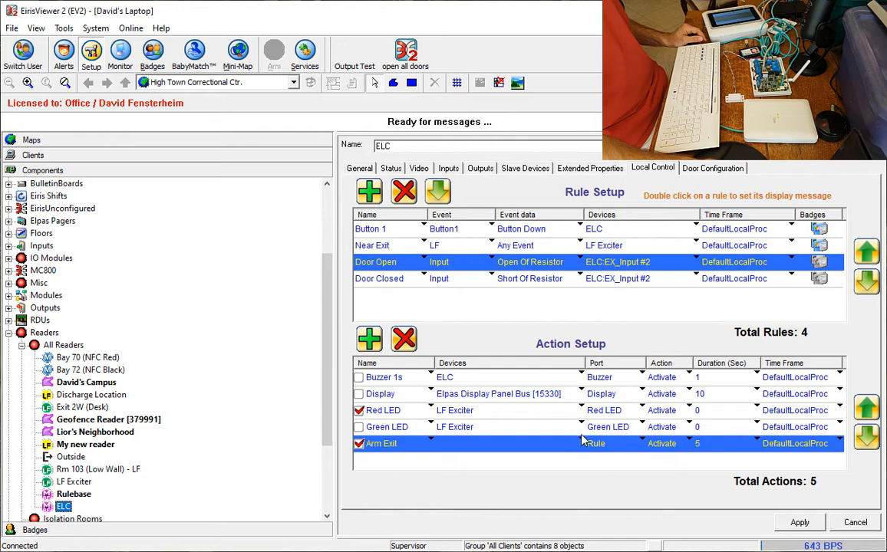
{"action": "left_click", "coordinate": [581, 443]}
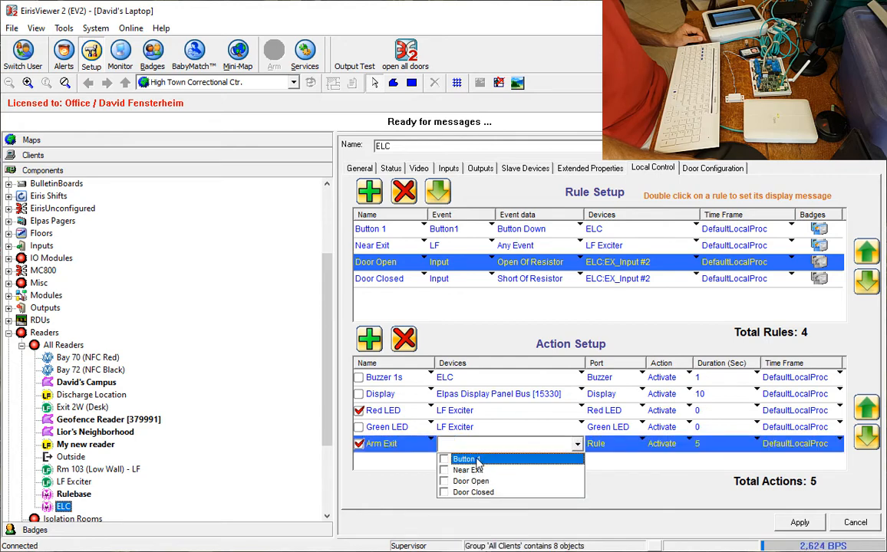
{"action": "left_click", "coordinate": [467, 469]}
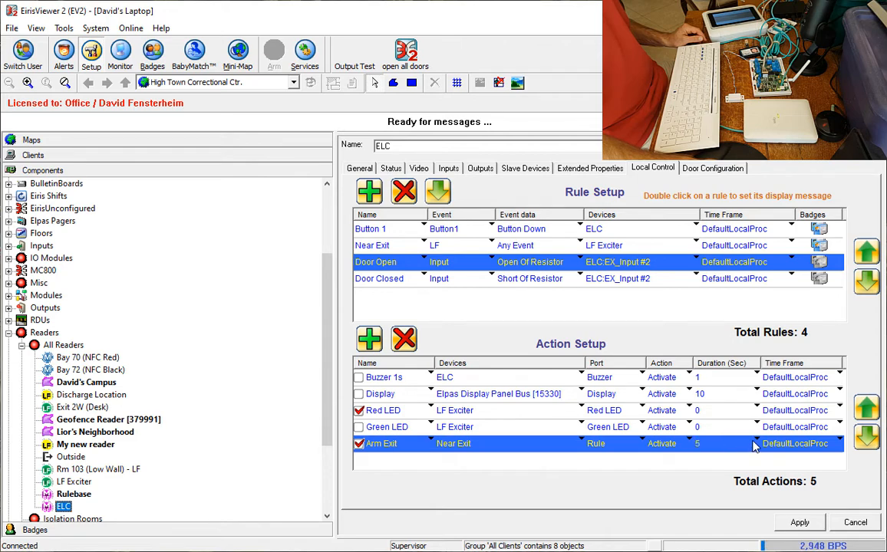
{"action": "left_click", "coordinate": [695, 443]}
{"action": "type", "text": "0"}
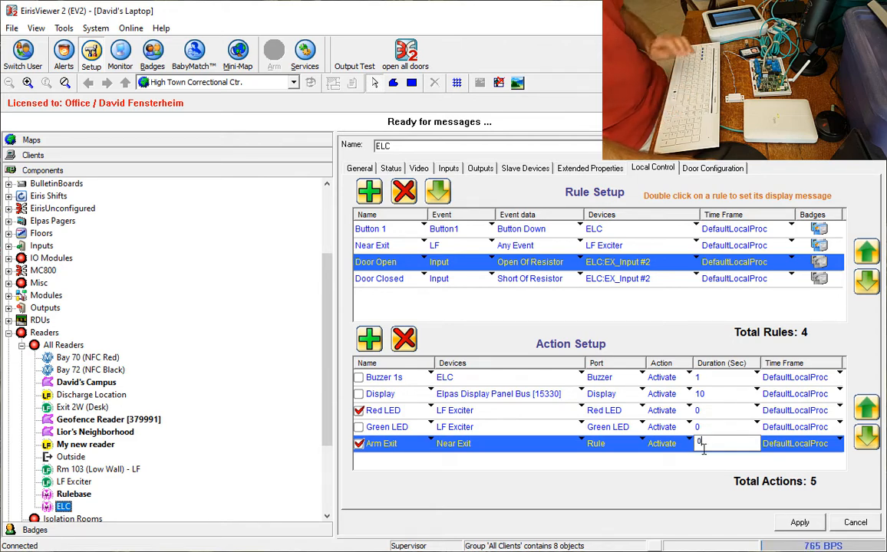
{"action": "left_click", "coordinate": [668, 465]}
{"action": "left_click", "coordinate": [799, 523]}
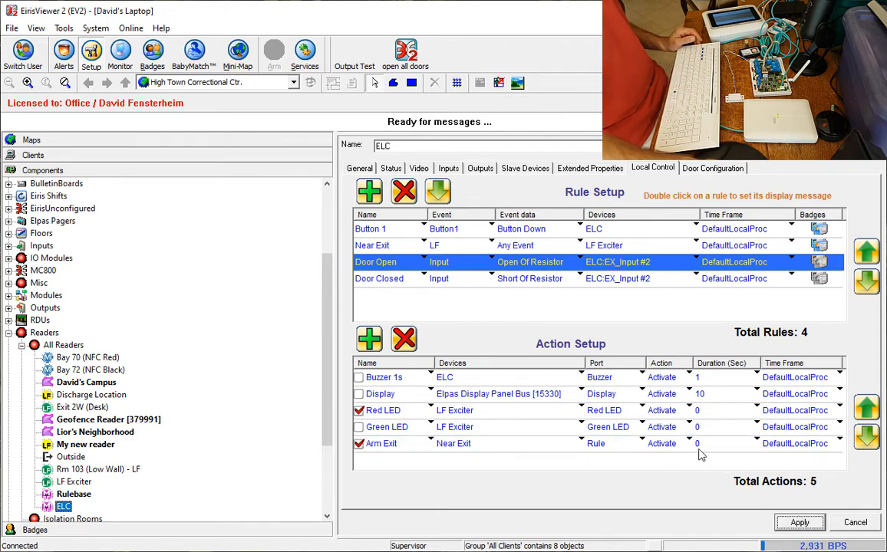
Add a sixth action named Disarm Exit and assign it to the Door Closed rule
{"action": "left_click", "coordinate": [369, 339]}
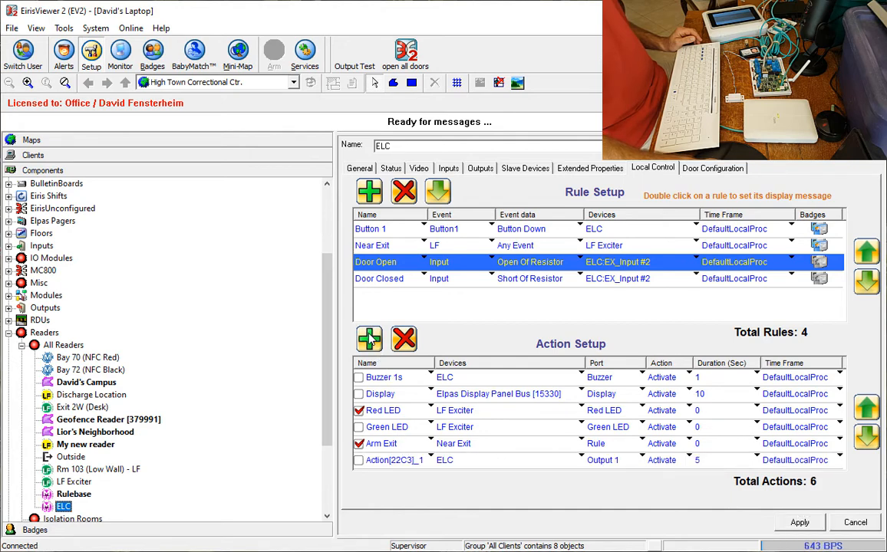
{"action": "left_click", "coordinate": [397, 281]}
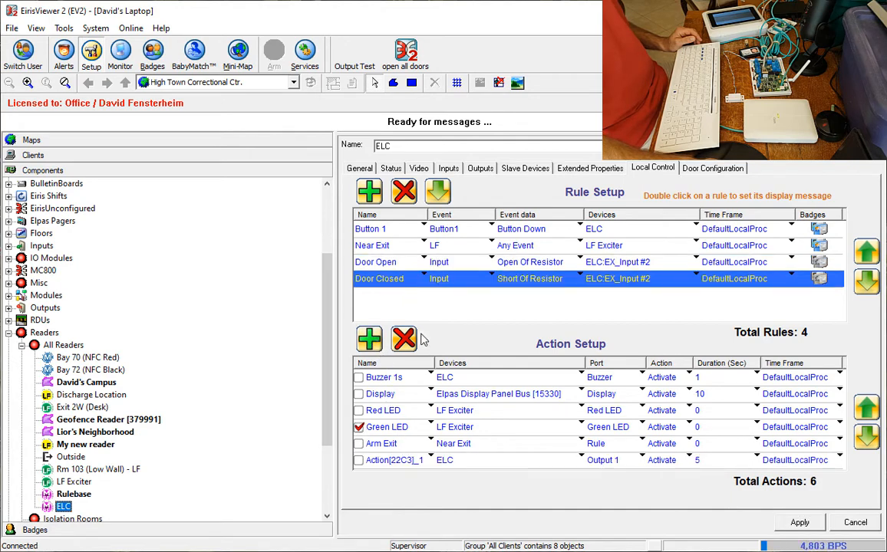
{"action": "left_click", "coordinate": [428, 460]}
{"action": "type", "text": "Disarm Exit"}
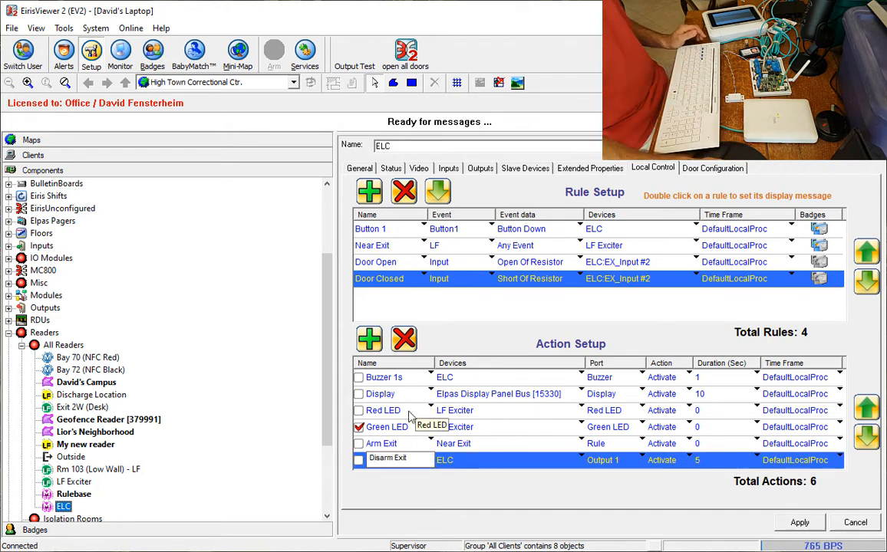
{"action": "left_click", "coordinate": [358, 461]}
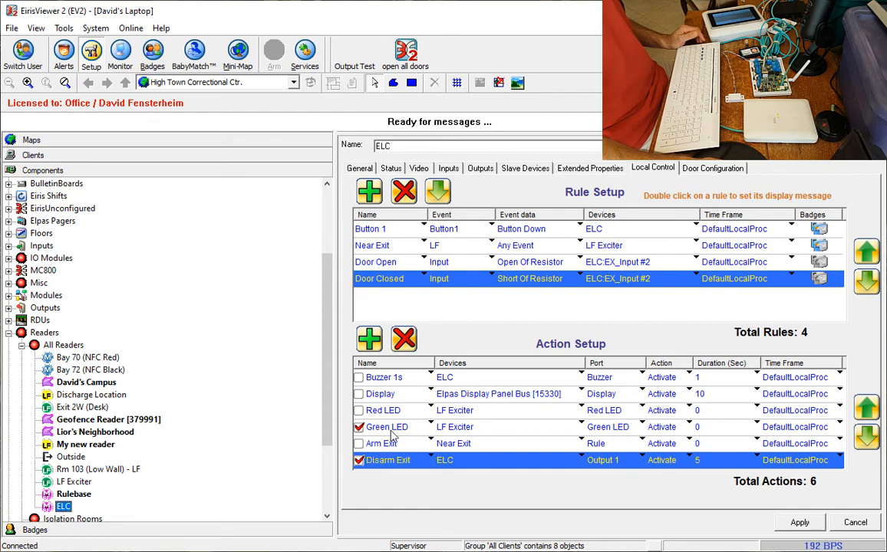
Change the Disarm Exit action's target from the ELC device to the Near Exit rule, using the Rule port
{"action": "left_click", "coordinate": [581, 459]}
{"action": "left_click", "coordinate": [495, 477]}
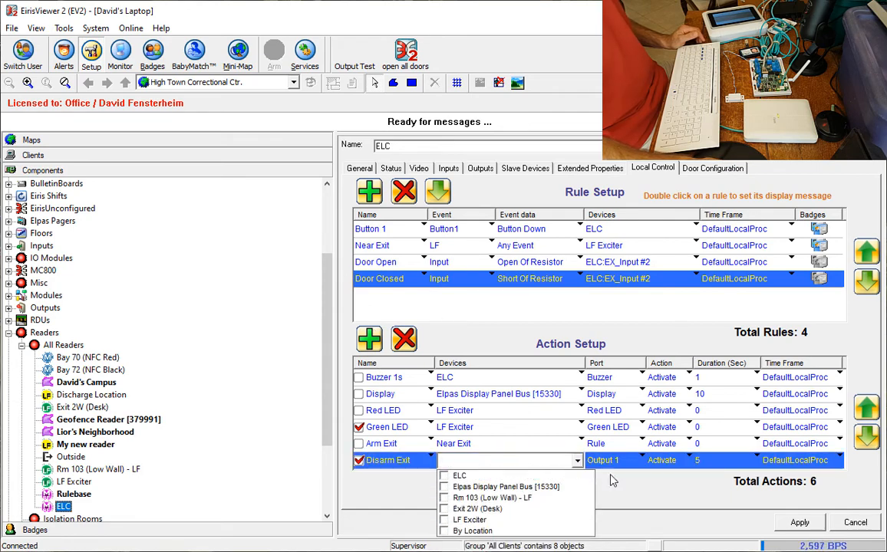
{"action": "left_click", "coordinate": [657, 507]}
{"action": "left_click", "coordinate": [643, 461]}
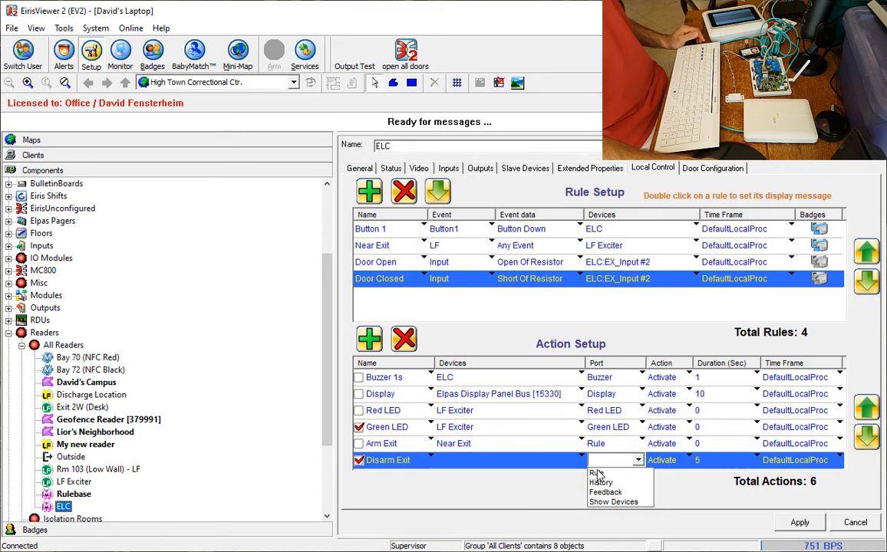
{"action": "left_click", "coordinate": [583, 481]}
{"action": "left_click", "coordinate": [579, 459]}
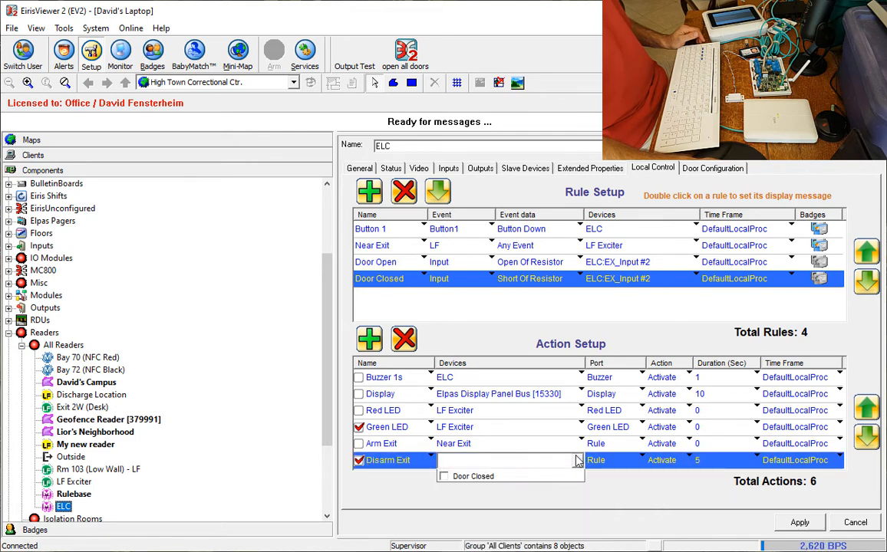
{"action": "left_click", "coordinate": [474, 487]}
{"action": "left_click", "coordinate": [685, 491]}
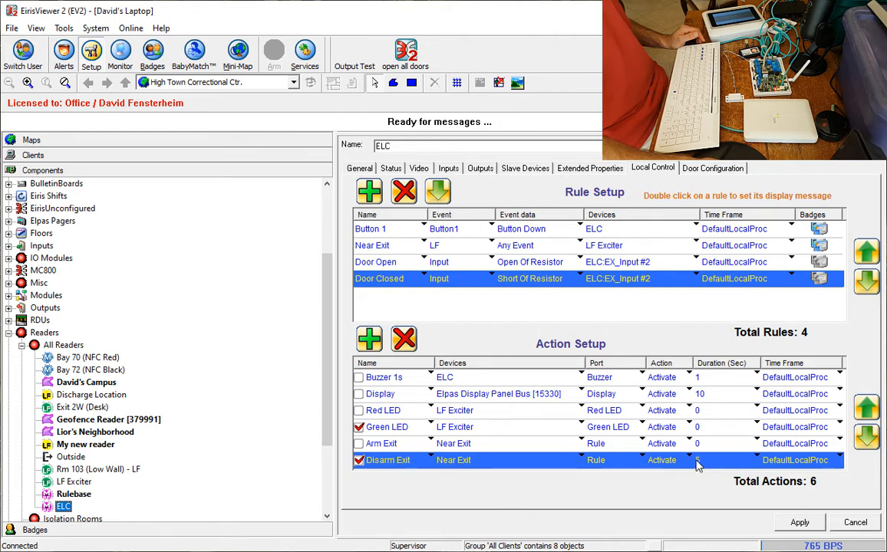
Set the Disarm Exit action to Deactivate with a duration of 0 seconds and download the rules to the reader
{"action": "left_click", "coordinate": [693, 461]}
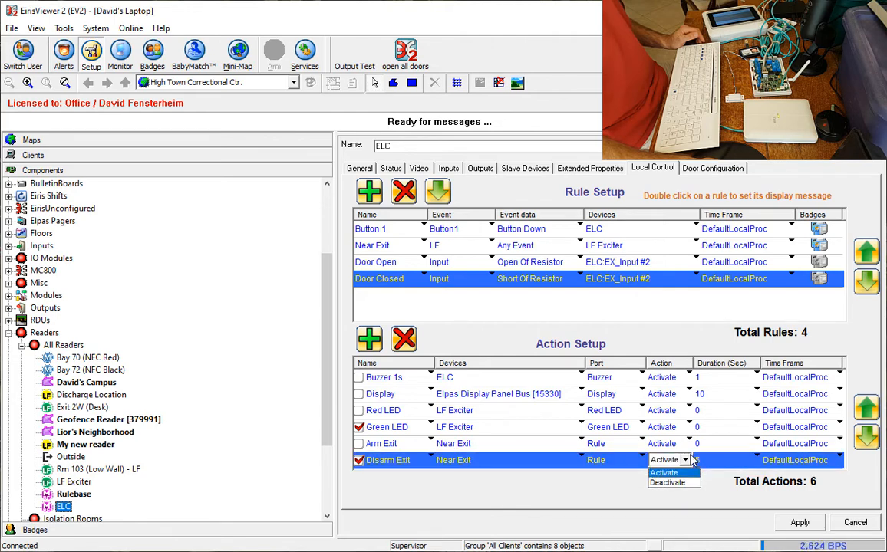
{"action": "left_click", "coordinate": [653, 480]}
{"action": "left_click", "coordinate": [737, 460]}
{"action": "type", "text": "0"}
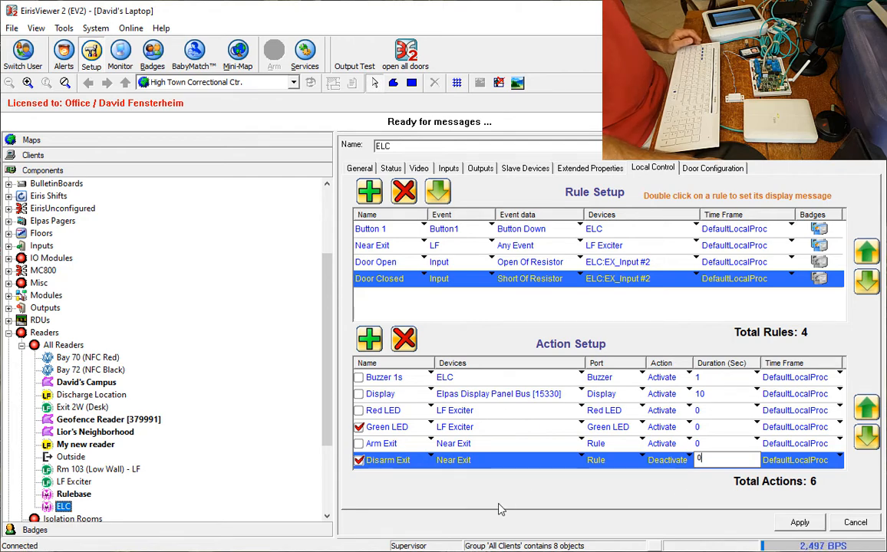
{"action": "left_click", "coordinate": [441, 196]}
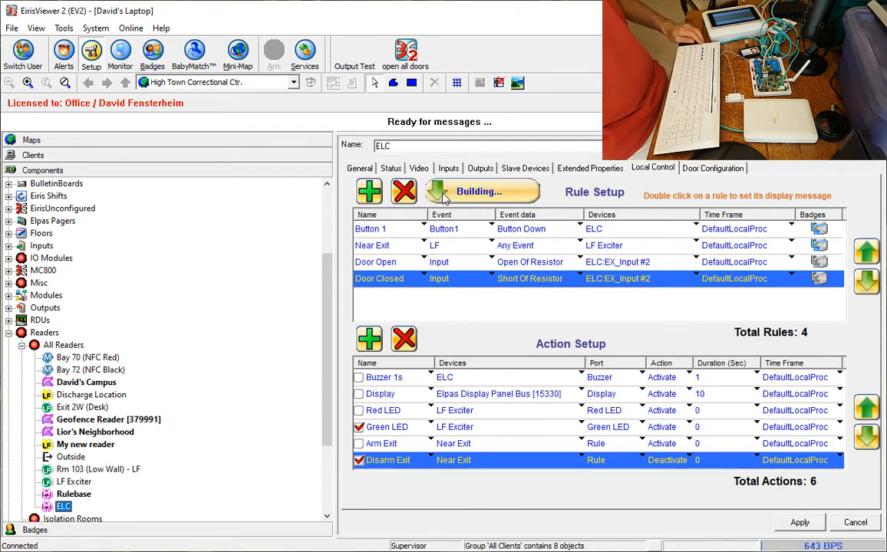